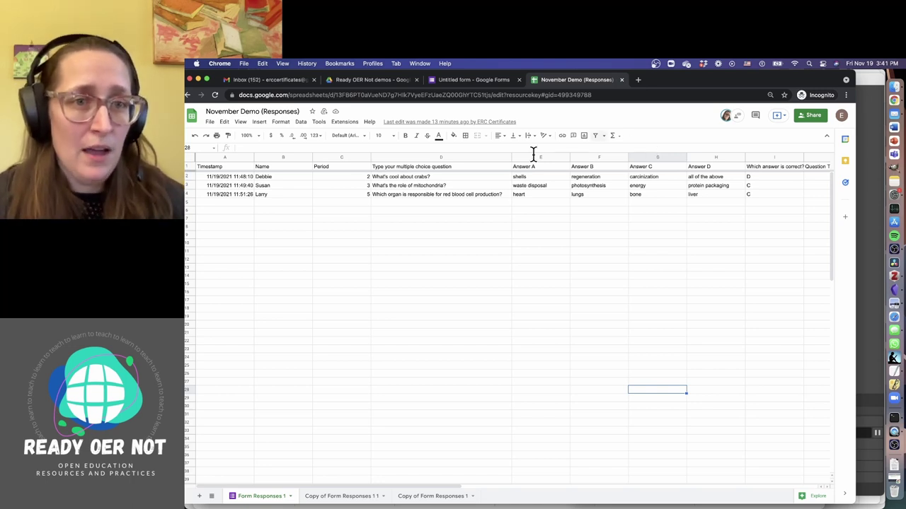
{"action": "left_click", "coordinate": [344, 122]}
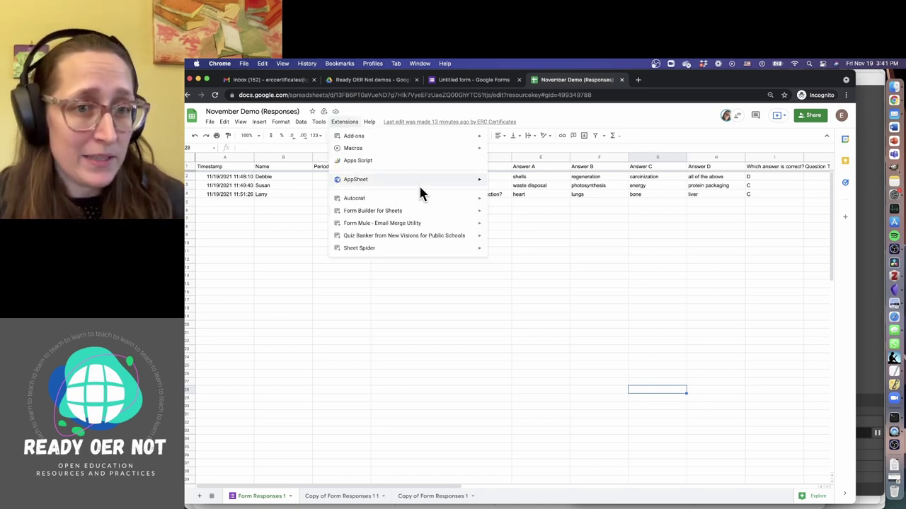
{"action": "mouse_move", "coordinate": [440, 211]}
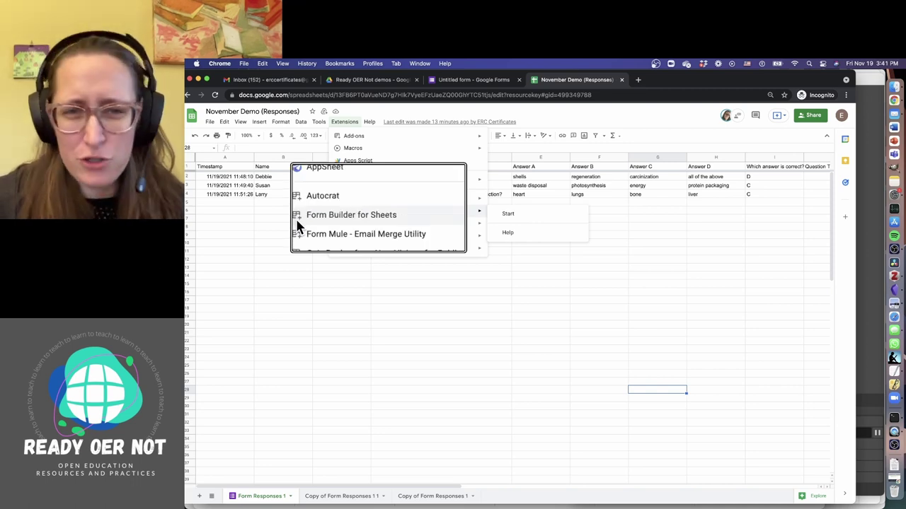
{"action": "left_click", "coordinate": [671, 269]}
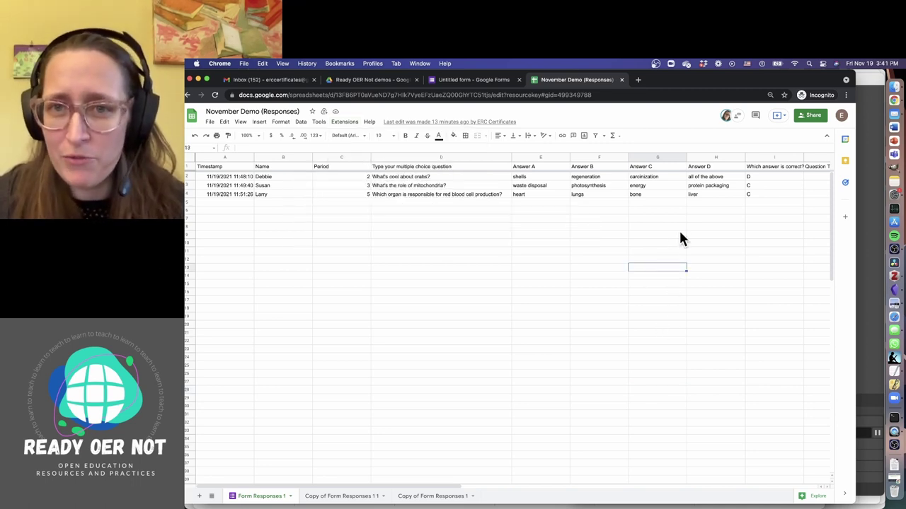
Search the web for "form builder for sheets" in a new browser tab and open its Google Workspace Marketplace listing.
{"action": "left_click", "coordinate": [637, 80]}
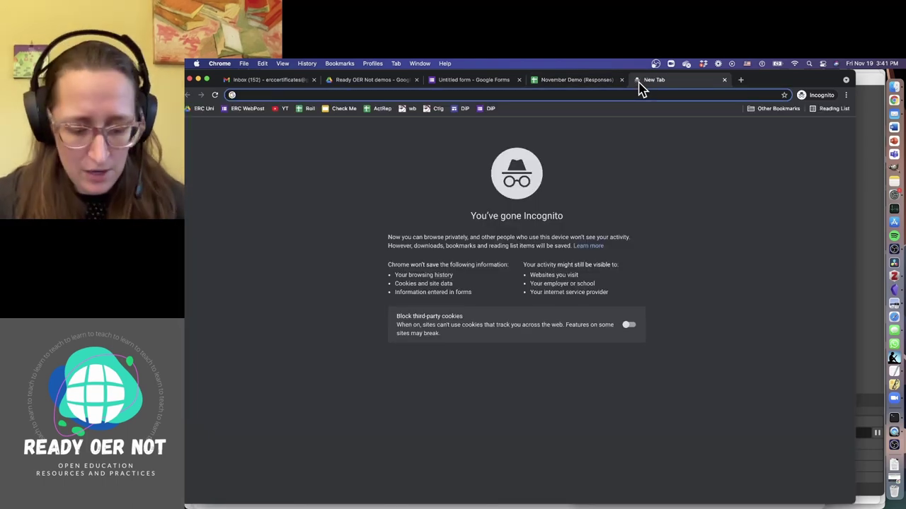
{"action": "type", "text": "form builder for sheets"}
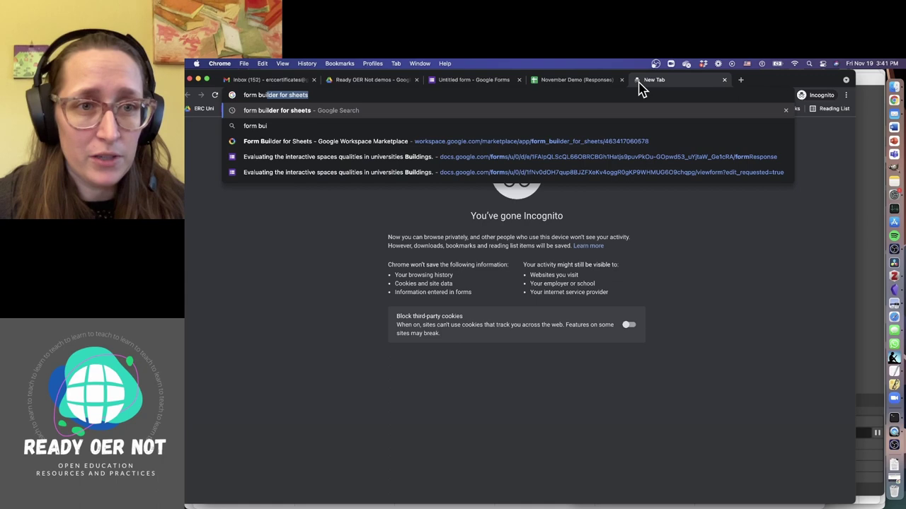
{"action": "key", "text": "Return"}
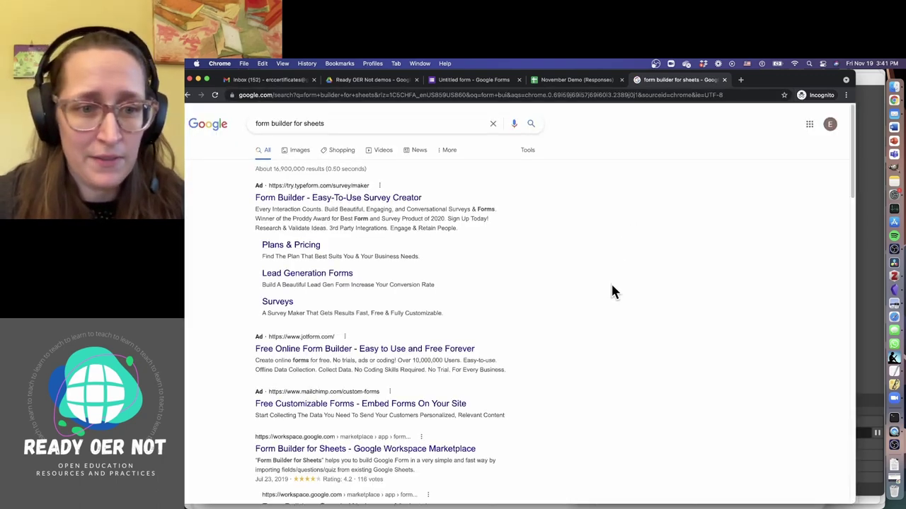
{"action": "scroll", "coordinate": [612, 293], "scroll_direction": "down", "scroll_amount": 5}
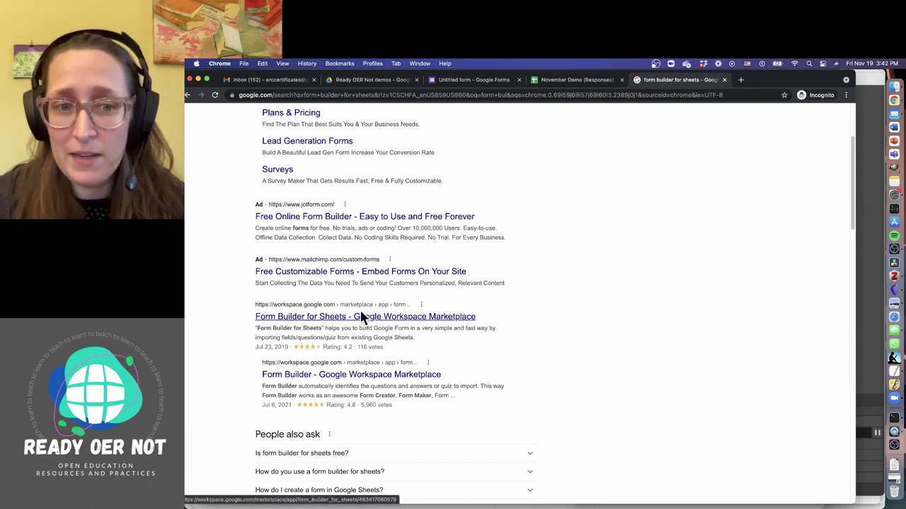
{"action": "left_click", "coordinate": [402, 324]}
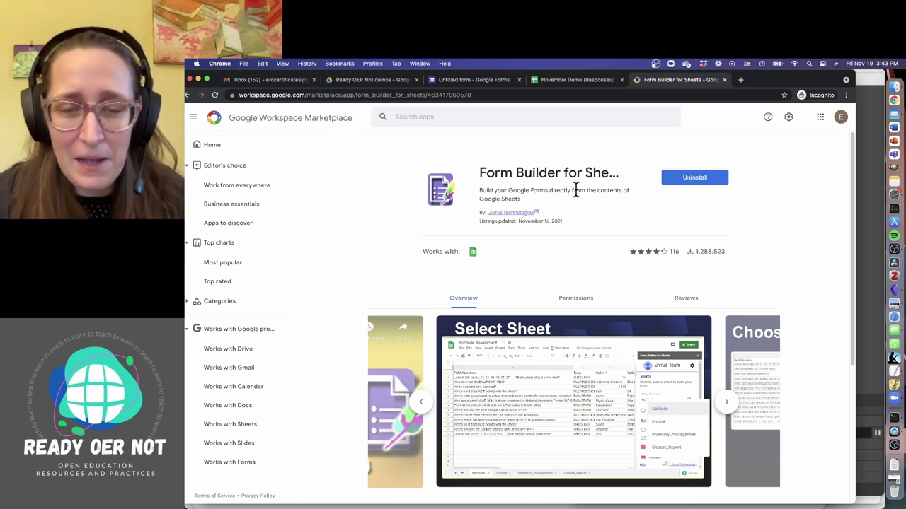
Return to the November Demo (Responses) spreadsheet and start the Form Builder for Sheets add-on.
{"action": "left_click", "coordinate": [573, 82]}
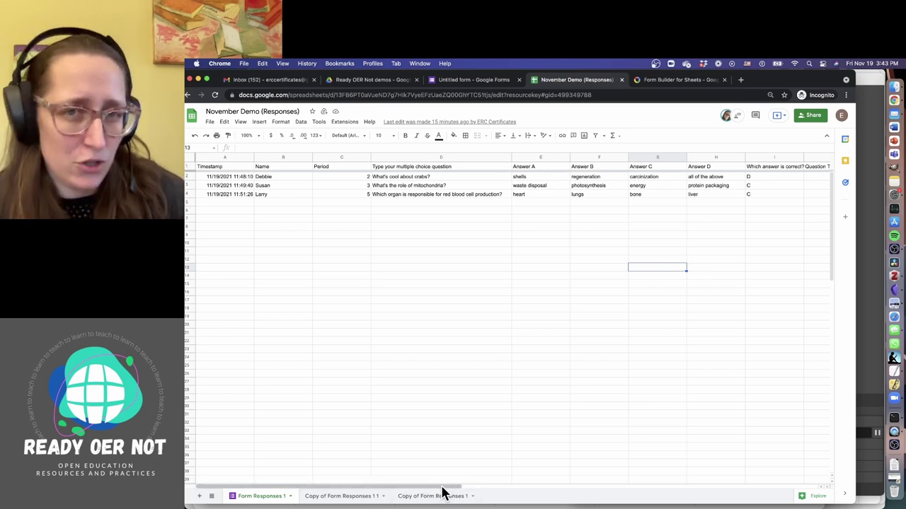
{"action": "left_click_drag", "start_coordinate": [442, 489], "coordinate": [494, 488]}
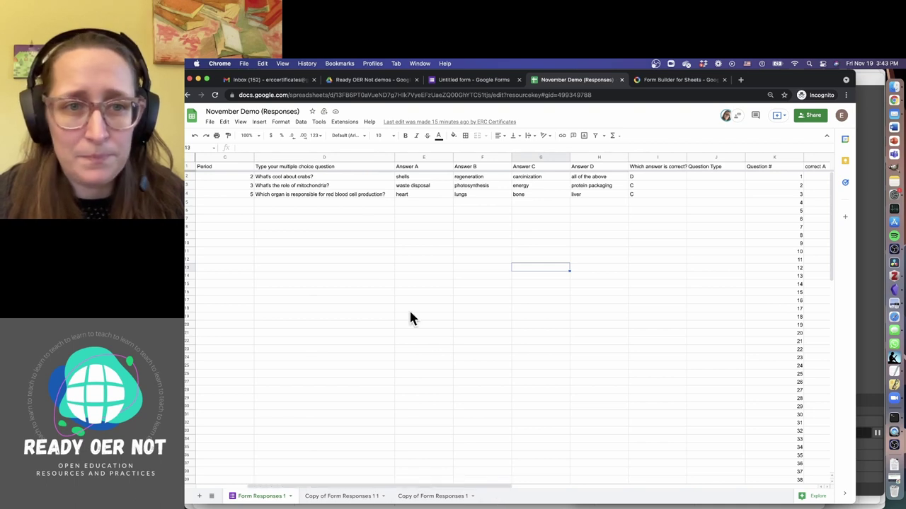
{"action": "left_click", "coordinate": [353, 123]}
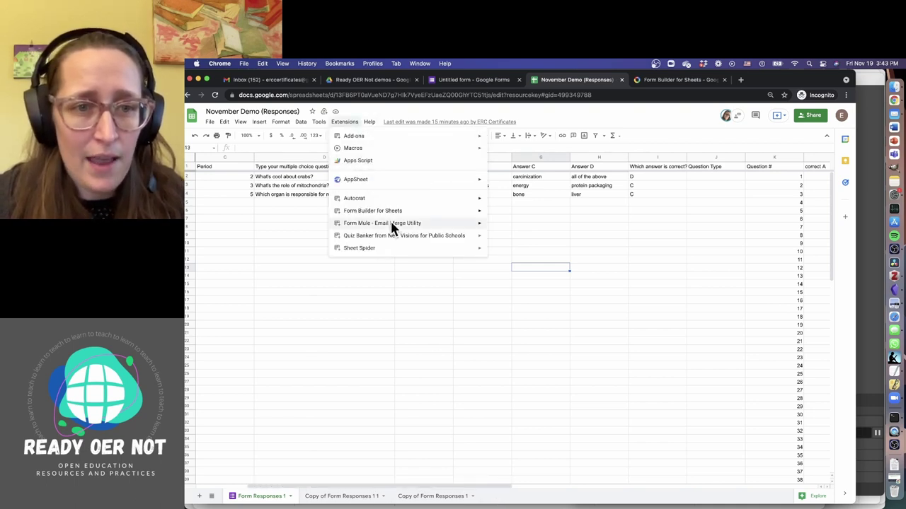
{"action": "mouse_move", "coordinate": [411, 213]}
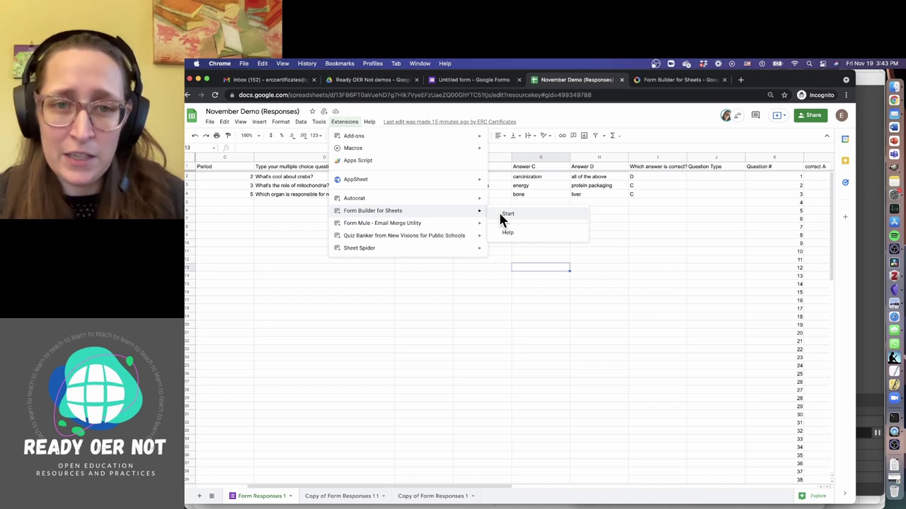
{"action": "mouse_move", "coordinate": [448, 135]}
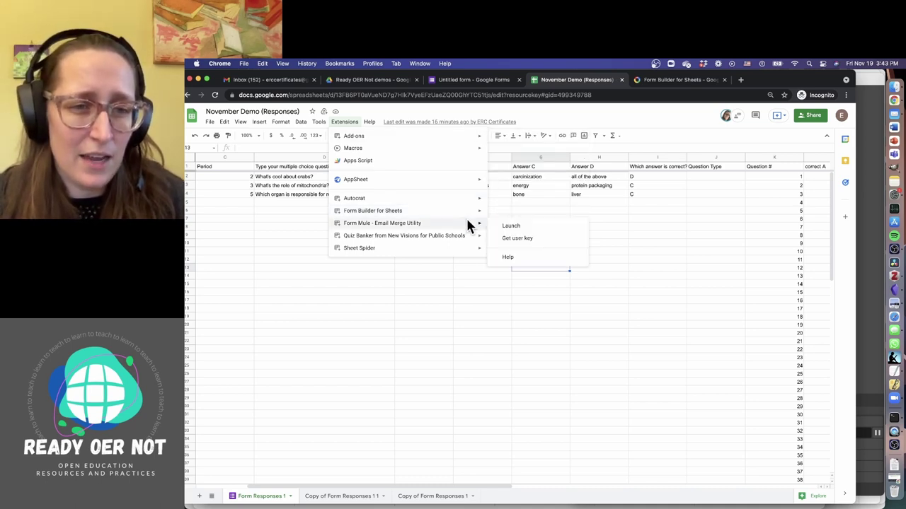
{"action": "mouse_move", "coordinate": [477, 215]}
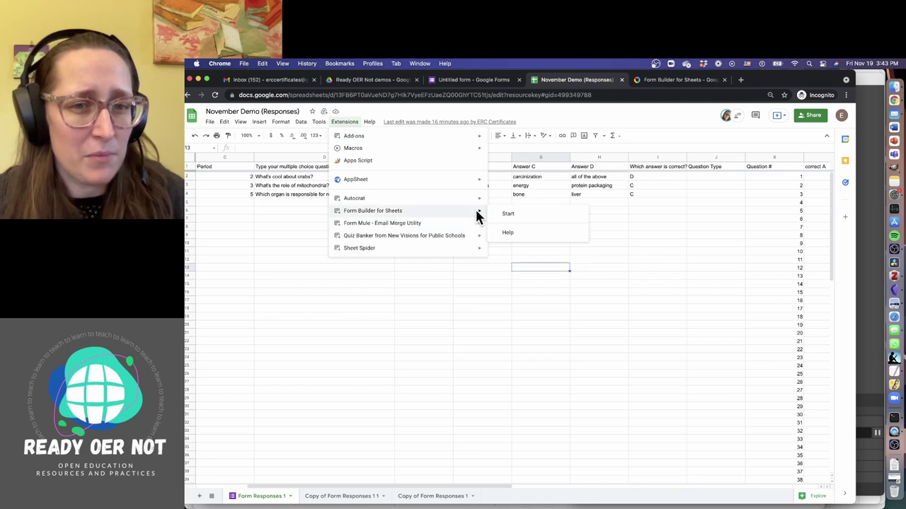
{"action": "left_click", "coordinate": [527, 214]}
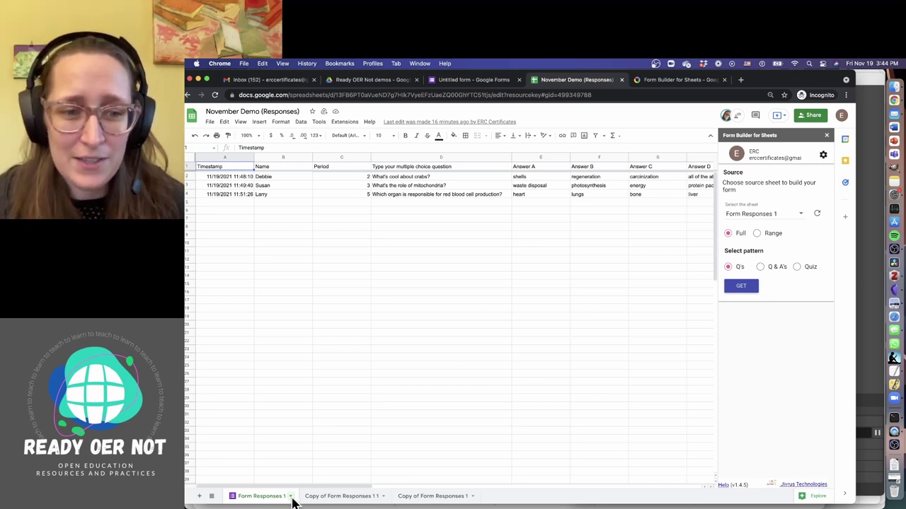
{"action": "left_click", "coordinate": [290, 497]}
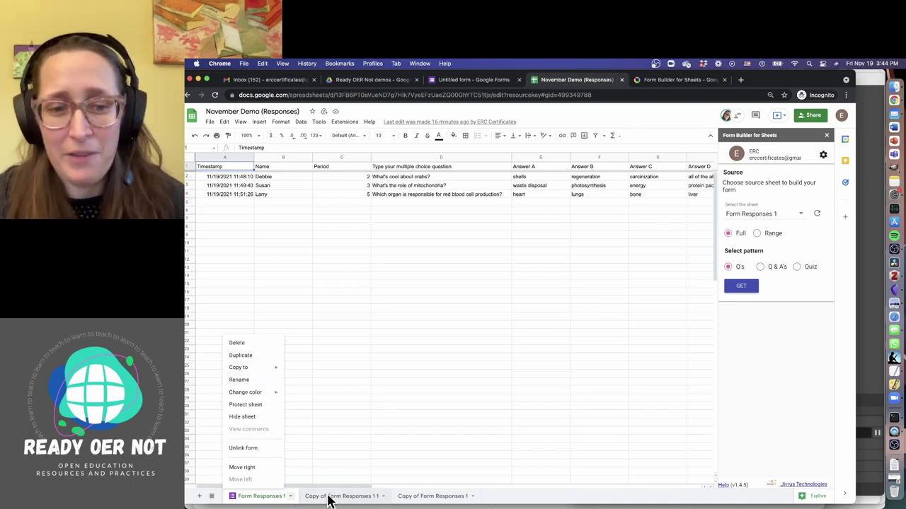
{"action": "left_click", "coordinate": [574, 457]}
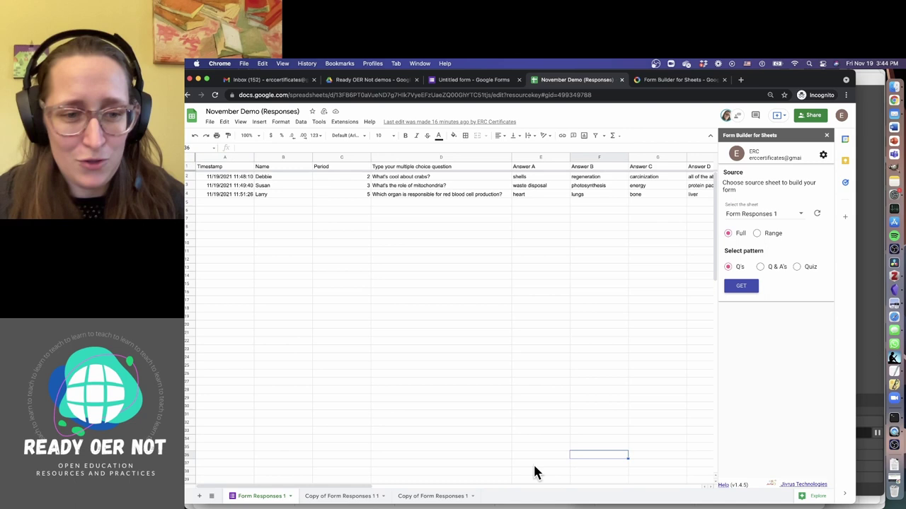
Limit the Form Builder source on Form Responses 1 to the range D2:J100.
{"action": "left_click", "coordinate": [756, 235]}
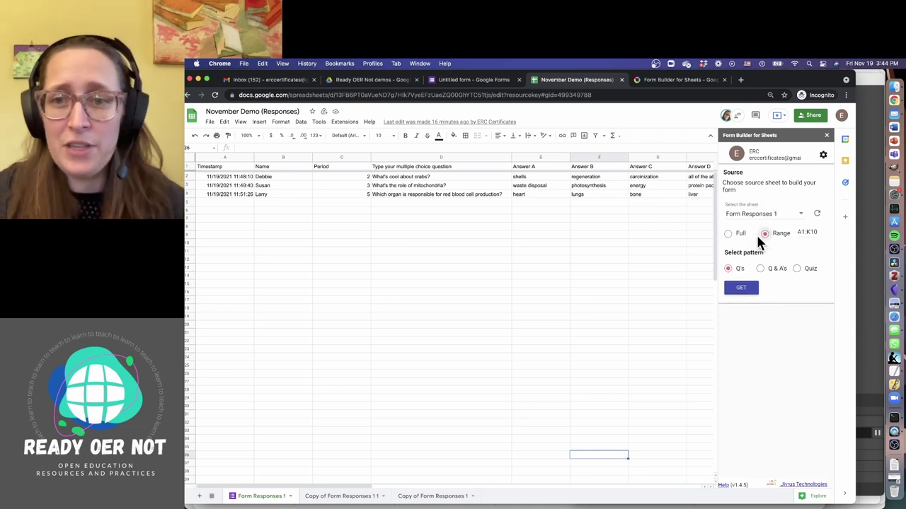
{"action": "left_click", "coordinate": [457, 177]}
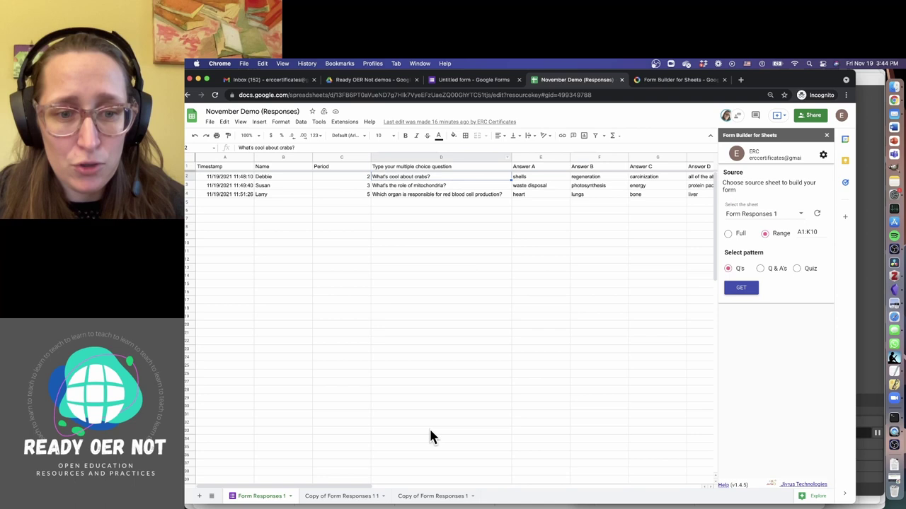
{"action": "left_click_drag", "start_coordinate": [364, 489], "coordinate": [408, 490]}
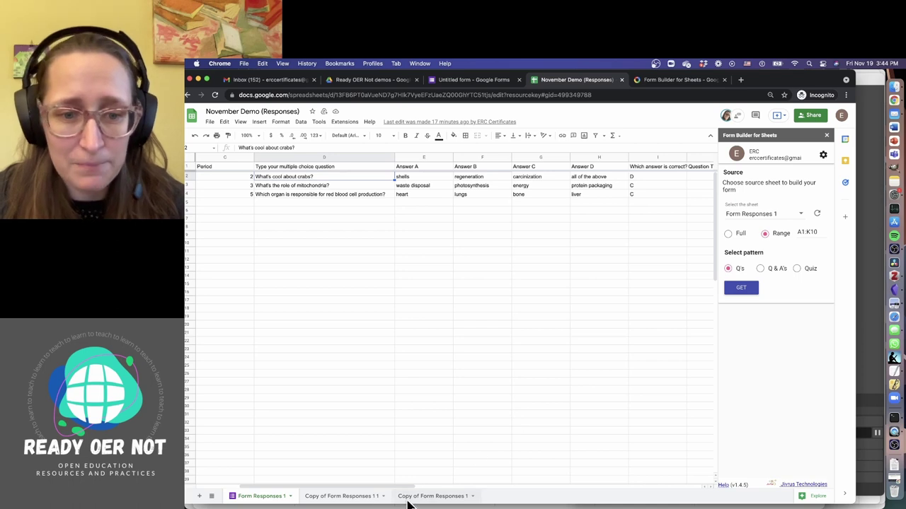
{"action": "left_click_drag", "start_coordinate": [404, 491], "coordinate": [437, 491]}
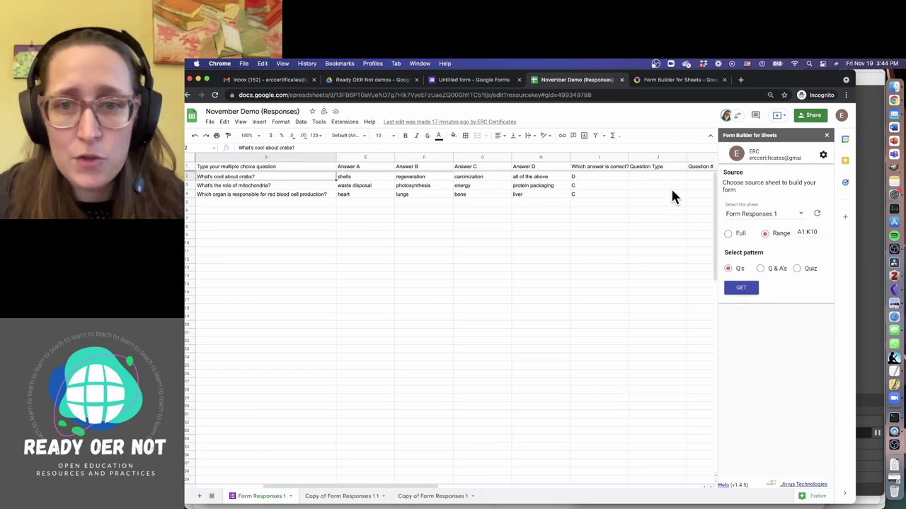
{"action": "left_click", "coordinate": [812, 232]}
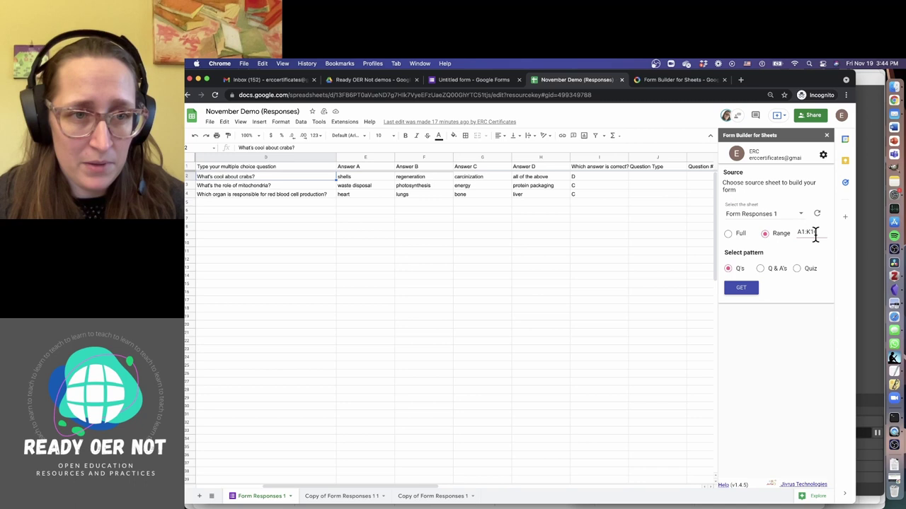
{"action": "double_click", "coordinate": [800, 232]}
{"action": "type", "text": "D1"}
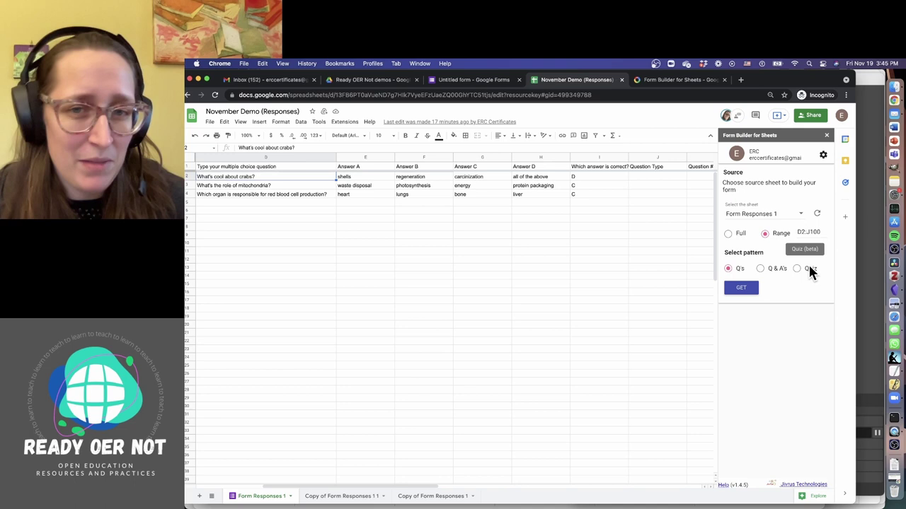
Choose the Q & A's pattern and set the question column to D.
{"action": "left_click", "coordinate": [760, 269]}
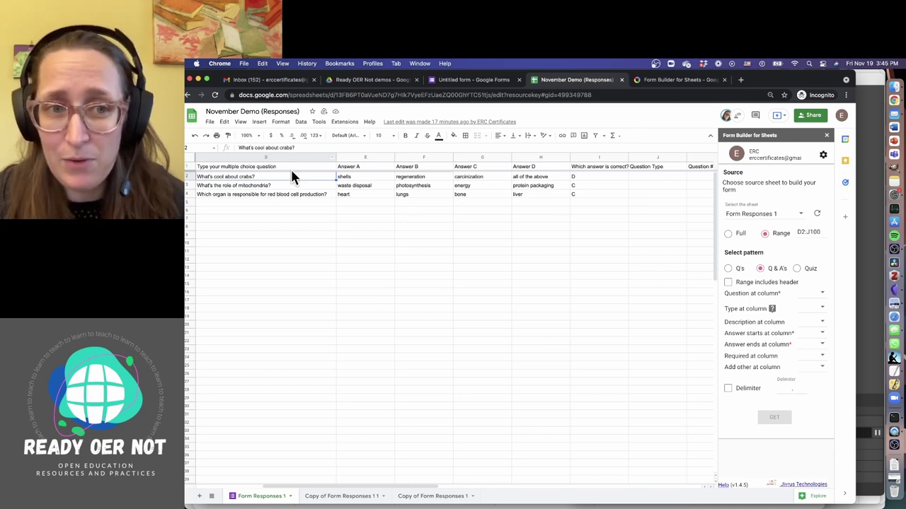
{"action": "left_click", "coordinate": [822, 291]}
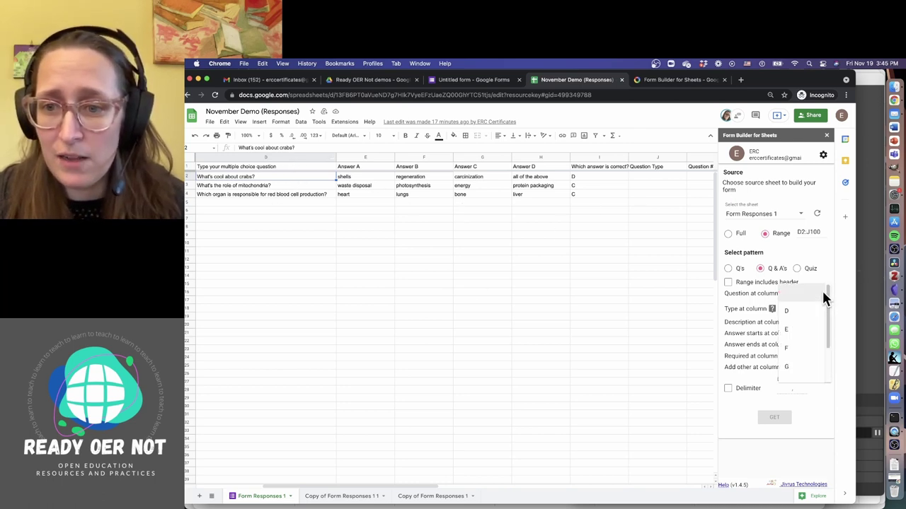
{"action": "left_click", "coordinate": [803, 311]}
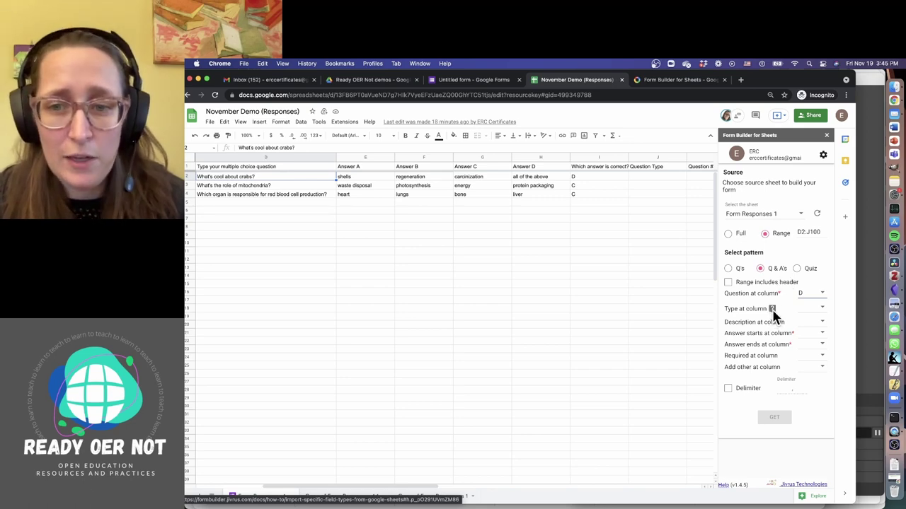
Open the add-on's help on the type column and copy MULTIPLE CHOICE from the supported field types.
{"action": "left_click", "coordinate": [772, 309]}
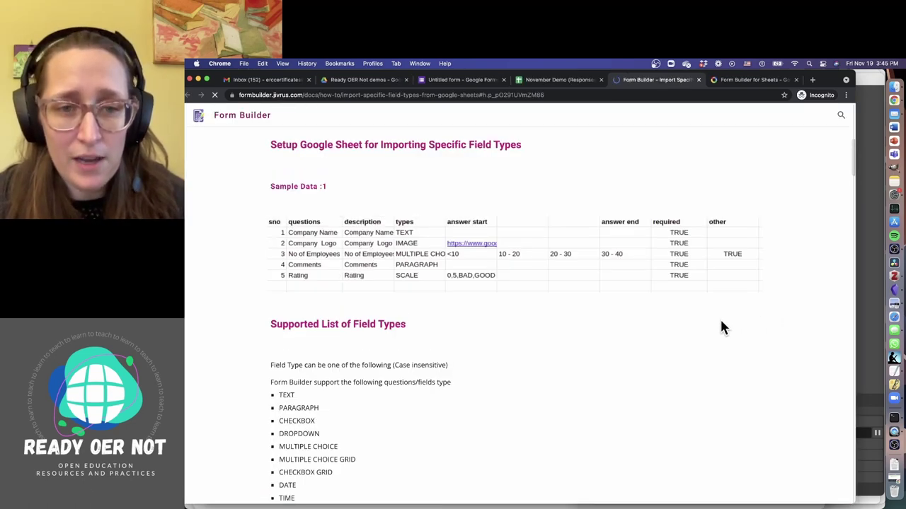
{"action": "scroll", "coordinate": [598, 323], "scroll_direction": "down", "scroll_amount": 4}
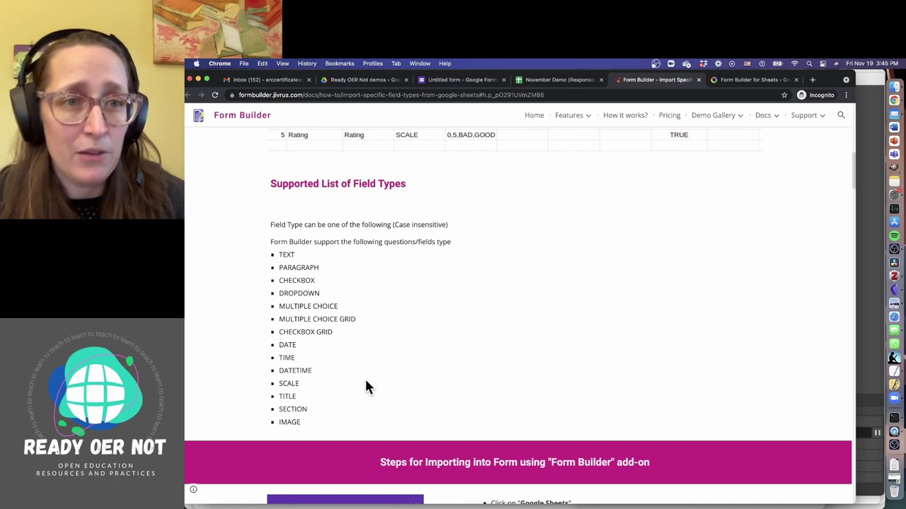
{"action": "scroll", "coordinate": [368, 388], "scroll_direction": "down", "scroll_amount": 1}
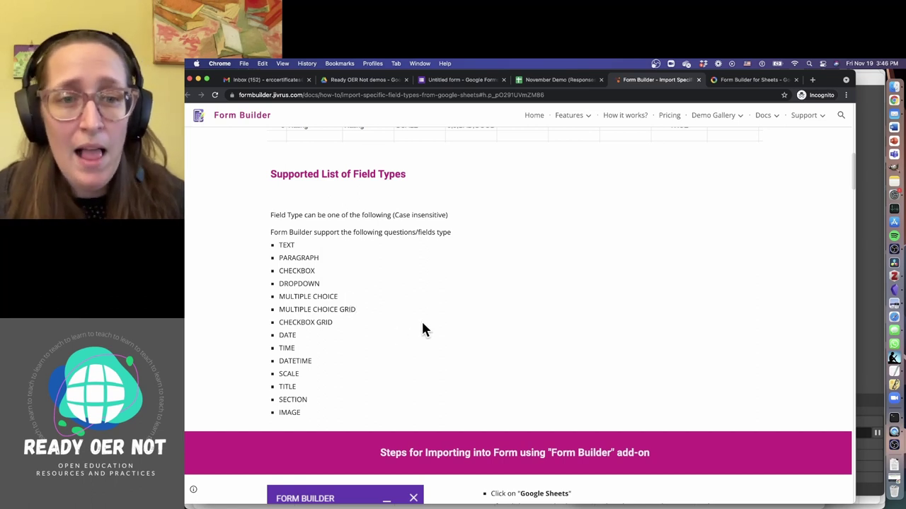
{"action": "left_click_drag", "start_coordinate": [262, 212], "coordinate": [461, 226]}
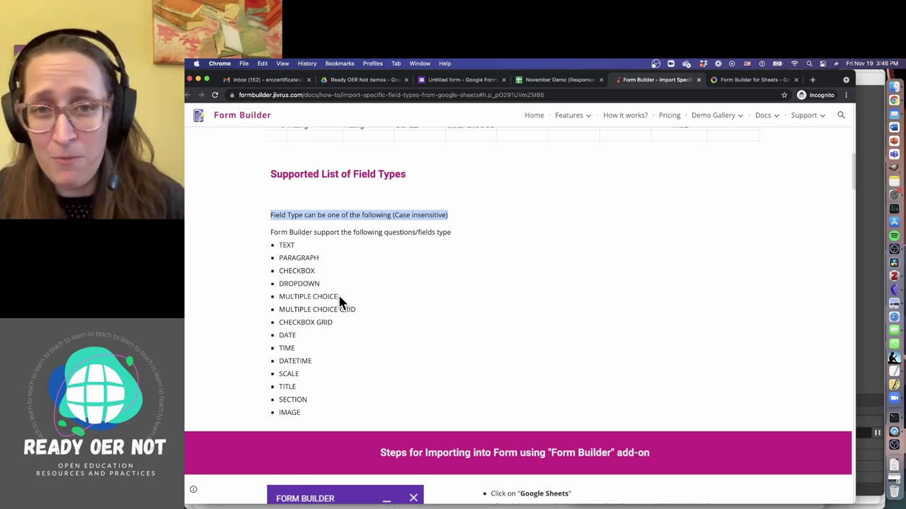
{"action": "left_click_drag", "start_coordinate": [340, 300], "coordinate": [281, 298]}
{"action": "key", "text": "super+c"}
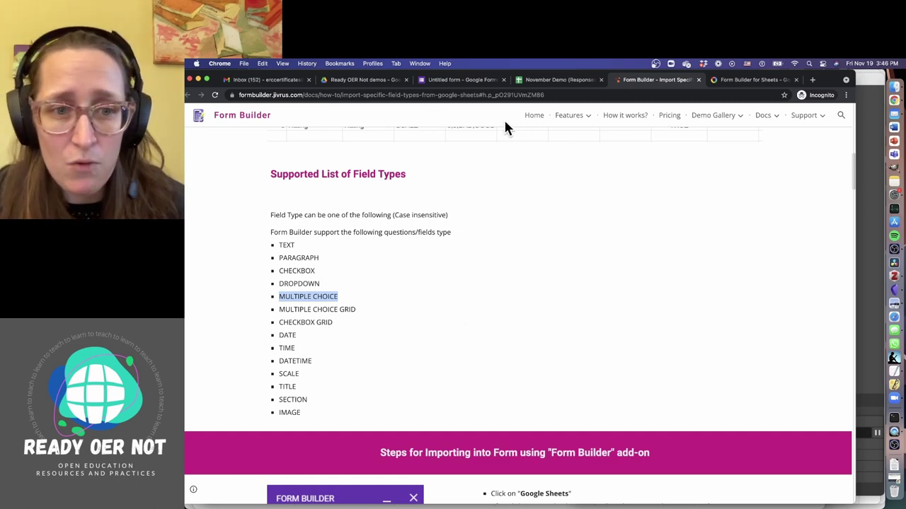
Fill the Question Type column with MULTIPLE CHOICE for all three responses in the November Demo spreadsheet, cells J2 to J4.
{"action": "left_click", "coordinate": [555, 79]}
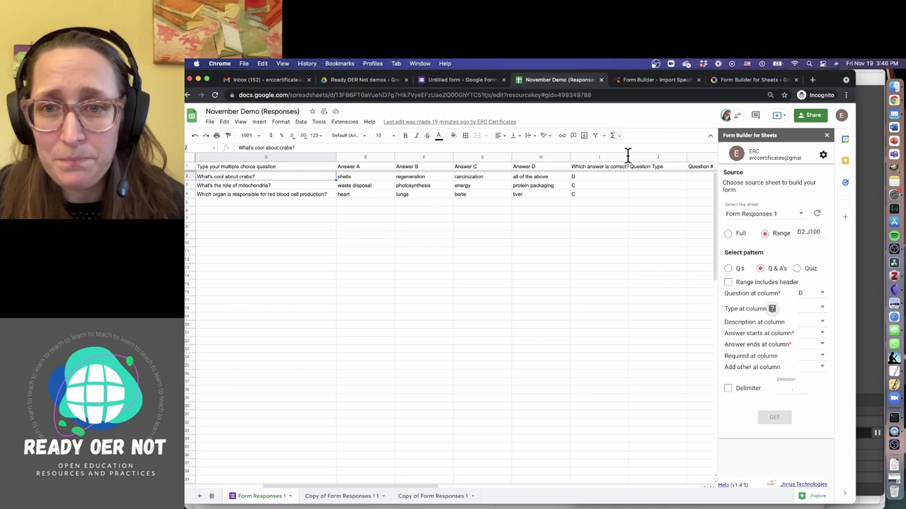
{"action": "left_click", "coordinate": [651, 175]}
{"action": "key", "text": "super+v"}
{"action": "left_click", "coordinate": [660, 185]}
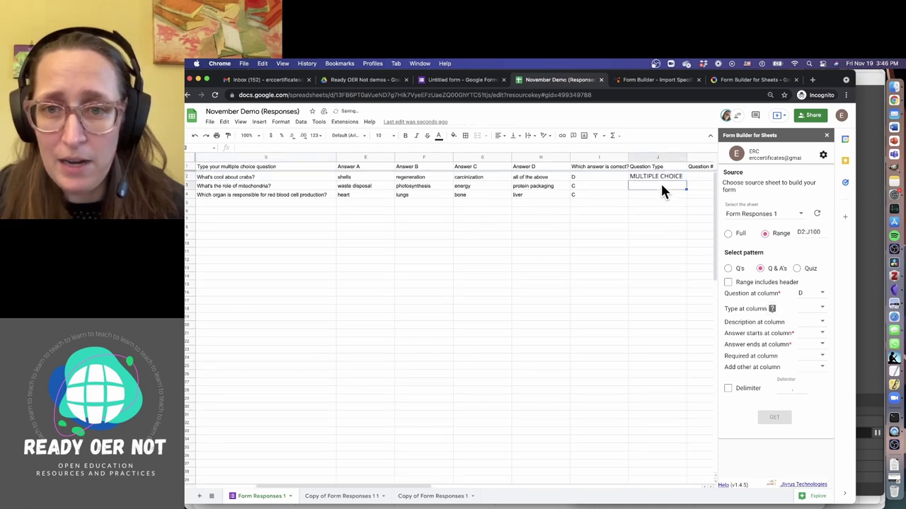
{"action": "key", "text": "super+v"}
{"action": "left_click_drag", "start_coordinate": [685, 188], "coordinate": [685, 194]}
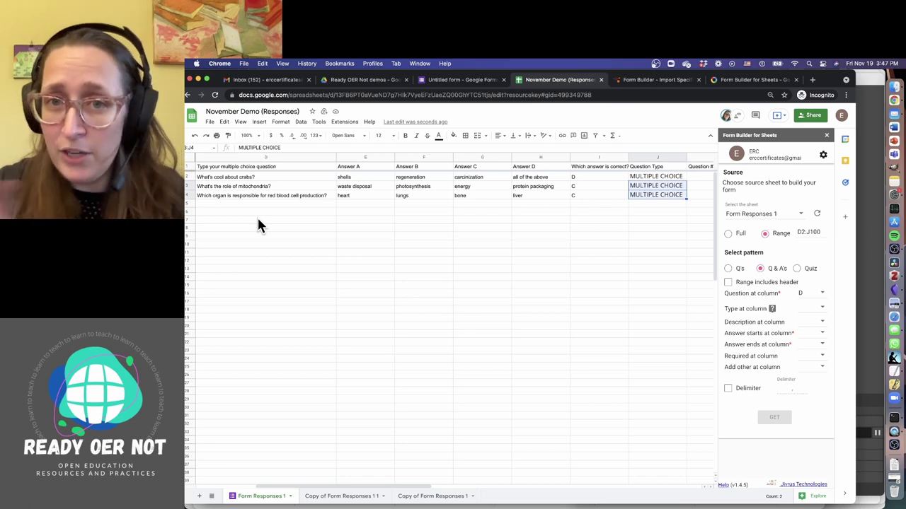
Recheck the add-on's supported field types page, return to the November Demo spreadsheet and set the type column to J.
{"action": "left_click", "coordinate": [750, 80]}
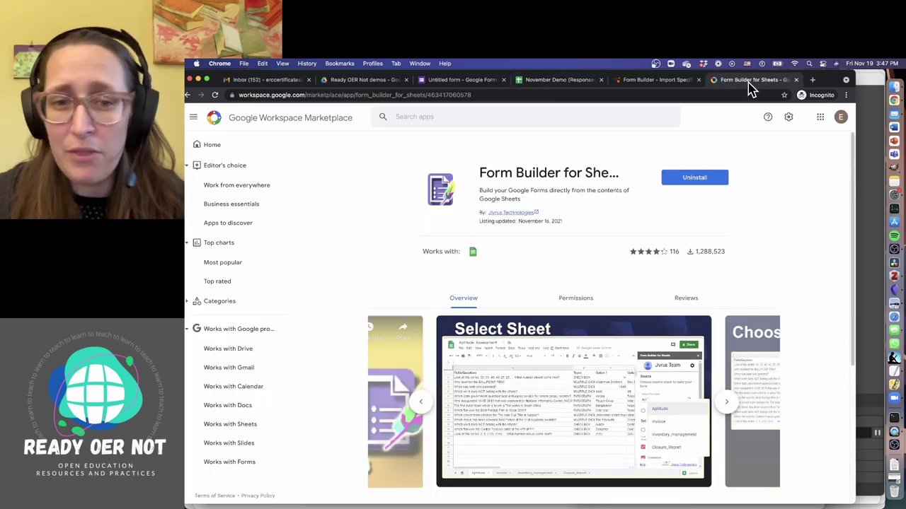
{"action": "left_click", "coordinate": [651, 81]}
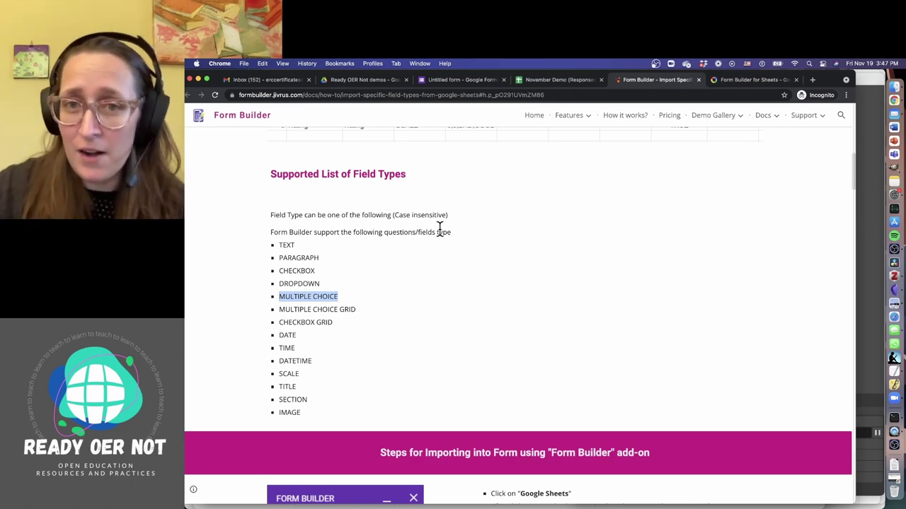
{"action": "left_click", "coordinate": [542, 80]}
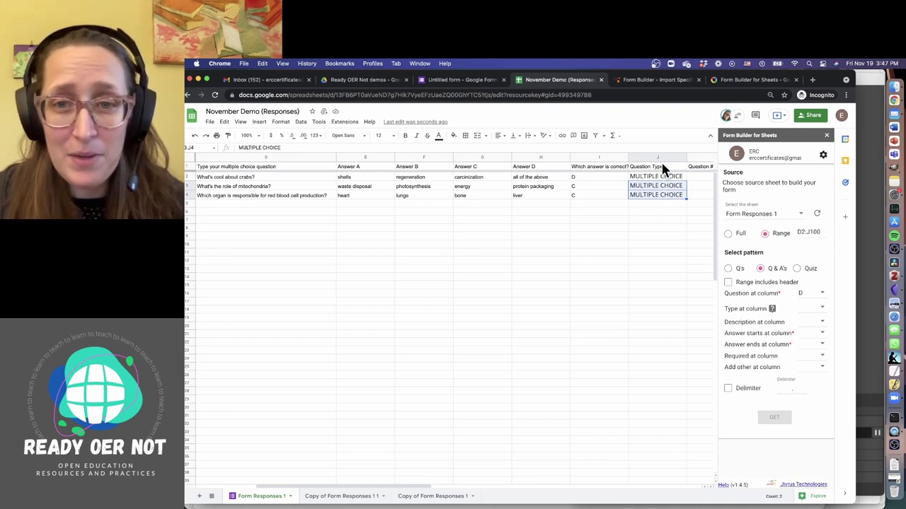
{"action": "left_click", "coordinate": [822, 309]}
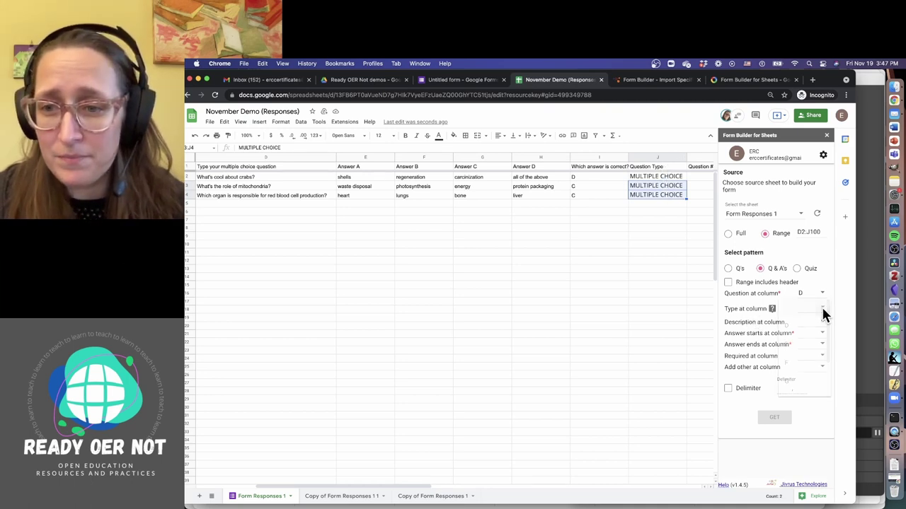
{"action": "scroll", "coordinate": [795, 371], "scroll_direction": "down", "scroll_amount": 3}
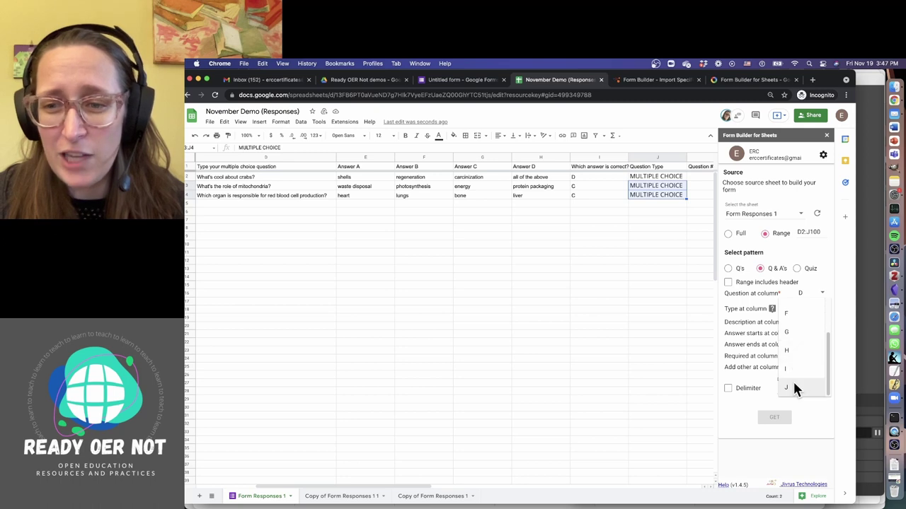
{"action": "left_click", "coordinate": [793, 380]}
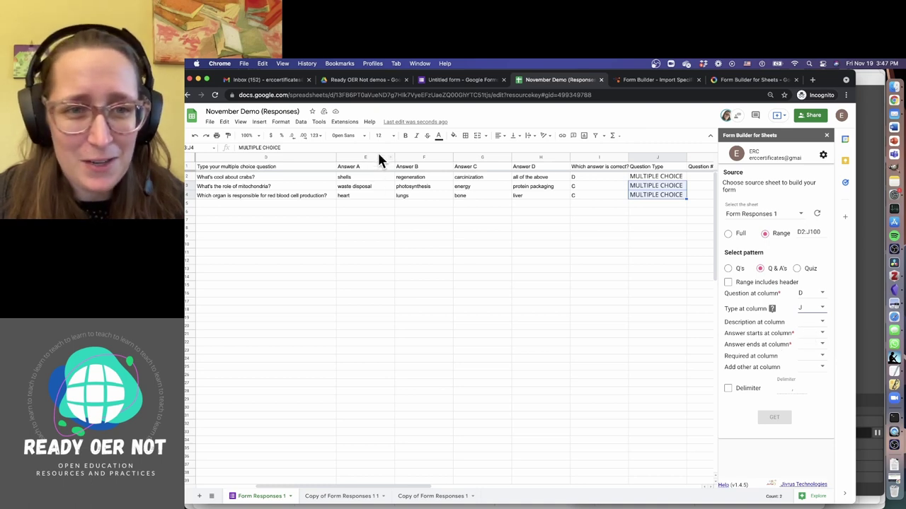
Set the answers to start at column E and end at column H, and get the questions from the sheet.
{"action": "left_click", "coordinate": [821, 334]}
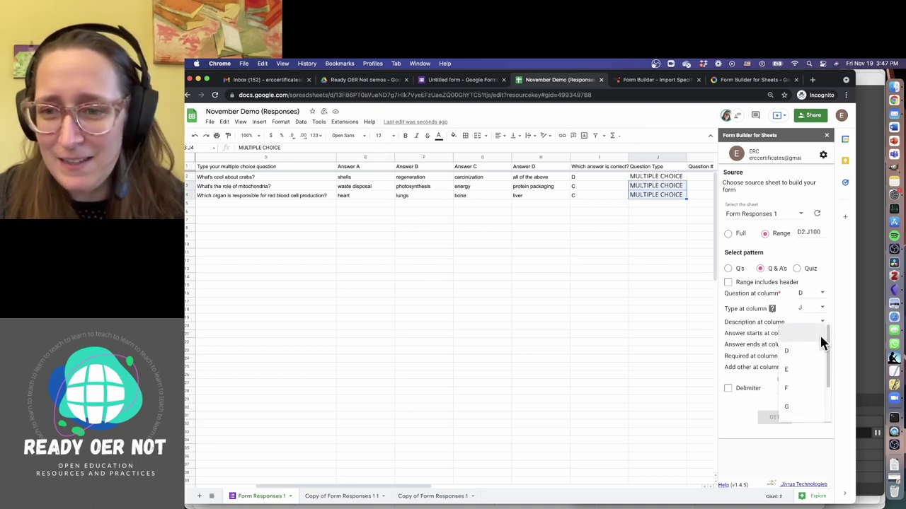
{"action": "left_click", "coordinate": [793, 371]}
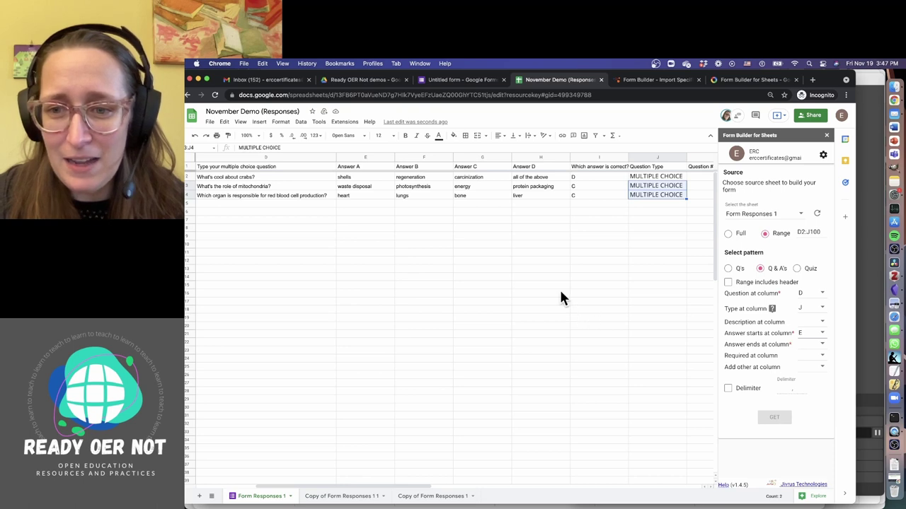
{"action": "left_click", "coordinate": [821, 344]}
{"action": "left_click", "coordinate": [787, 418]}
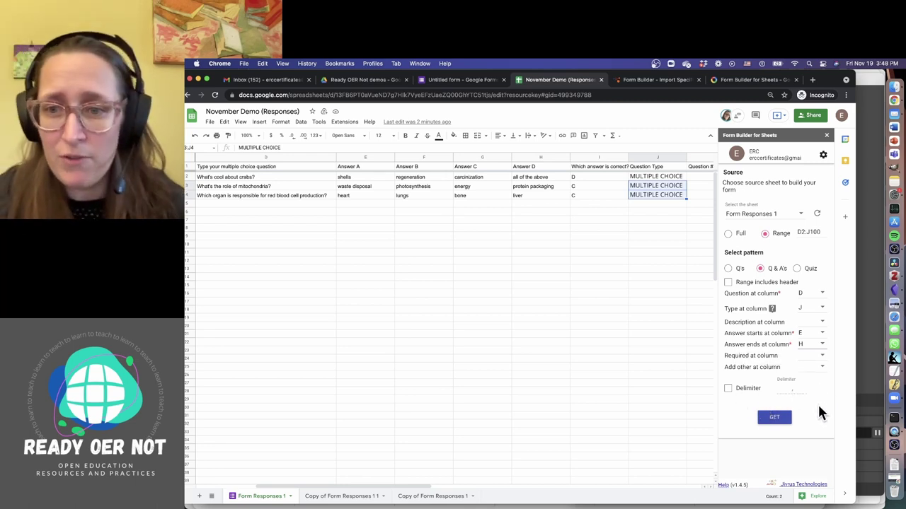
{"action": "left_click", "coordinate": [776, 418]}
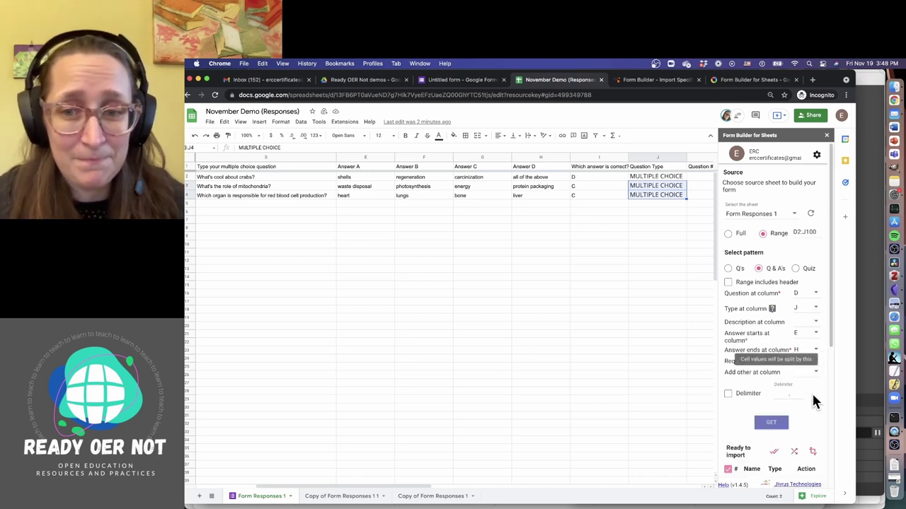
{"action": "scroll", "coordinate": [811, 402], "scroll_direction": "down", "scroll_amount": 5}
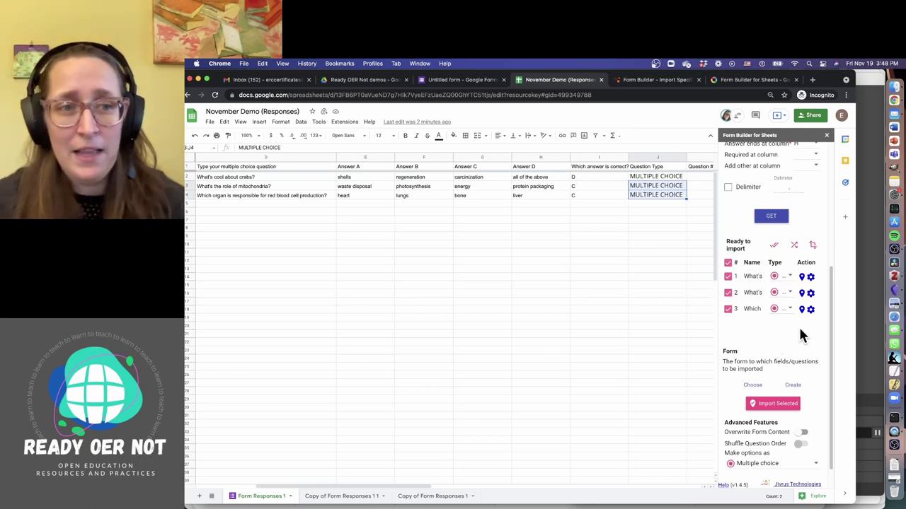
{"action": "left_click", "coordinate": [728, 292]}
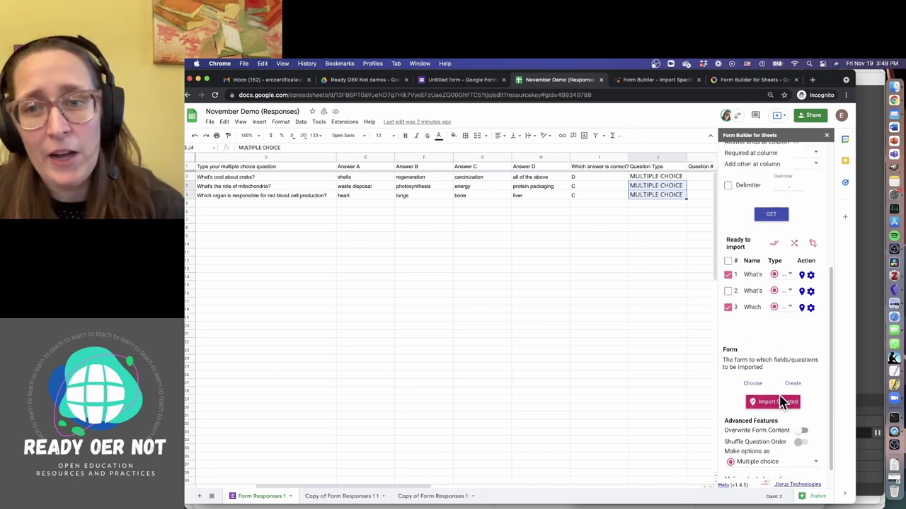
{"action": "scroll", "coordinate": [739, 255], "scroll_direction": "down", "scroll_amount": 1}
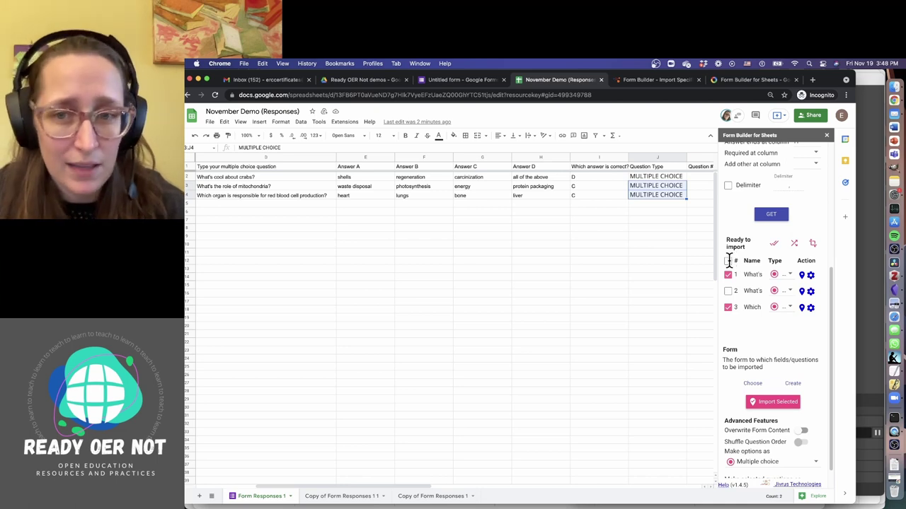
{"action": "left_click", "coordinate": [728, 261]}
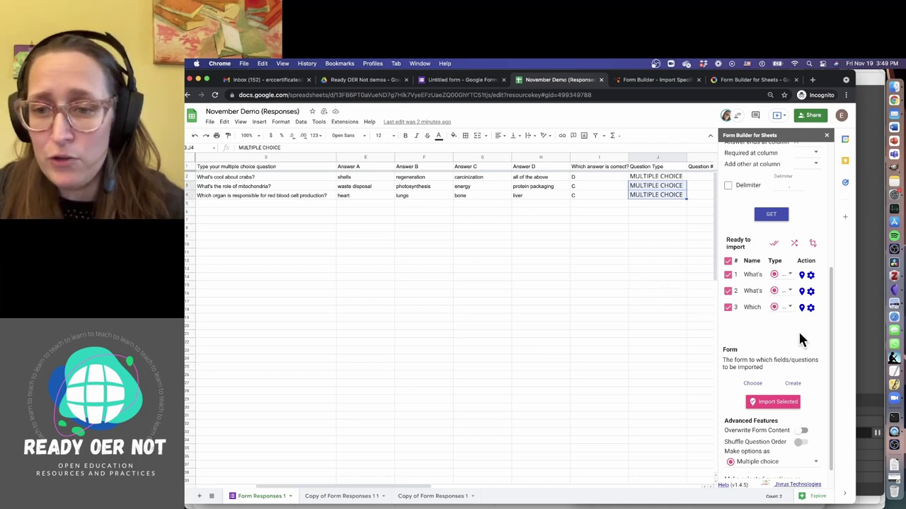
Create a destination form named November quiz (test) for the selected questions.
{"action": "scroll", "coordinate": [801, 339], "scroll_direction": "down", "scroll_amount": 2}
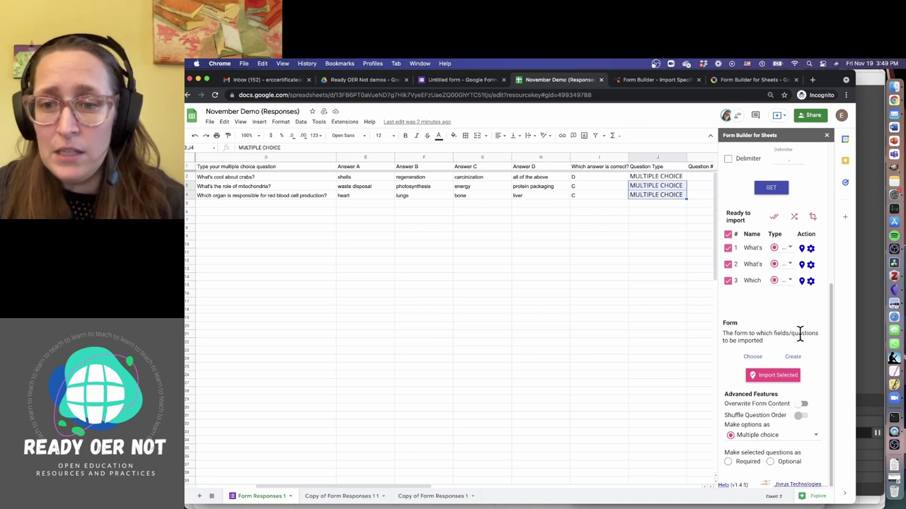
{"action": "left_click", "coordinate": [753, 358]}
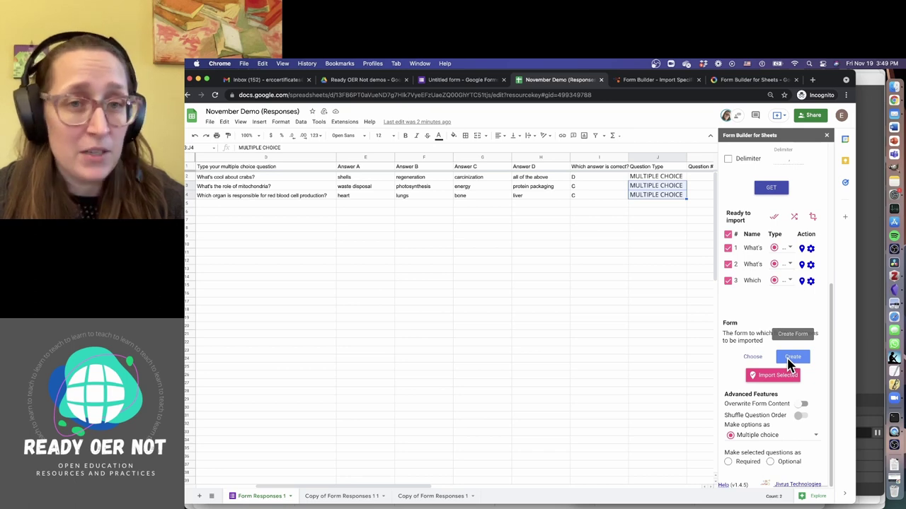
{"action": "left_click", "coordinate": [790, 360]}
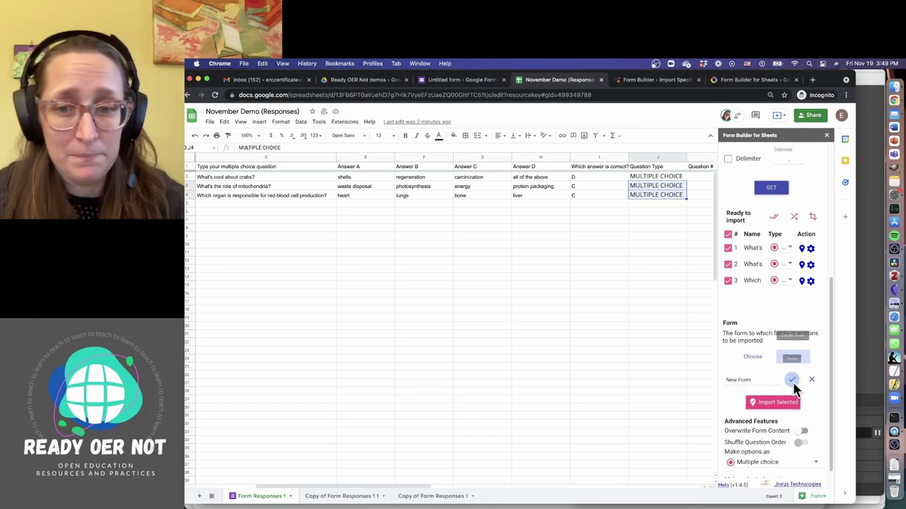
{"action": "left_click_drag", "start_coordinate": [756, 381], "coordinate": [675, 366]}
{"action": "type", "text": "N"}
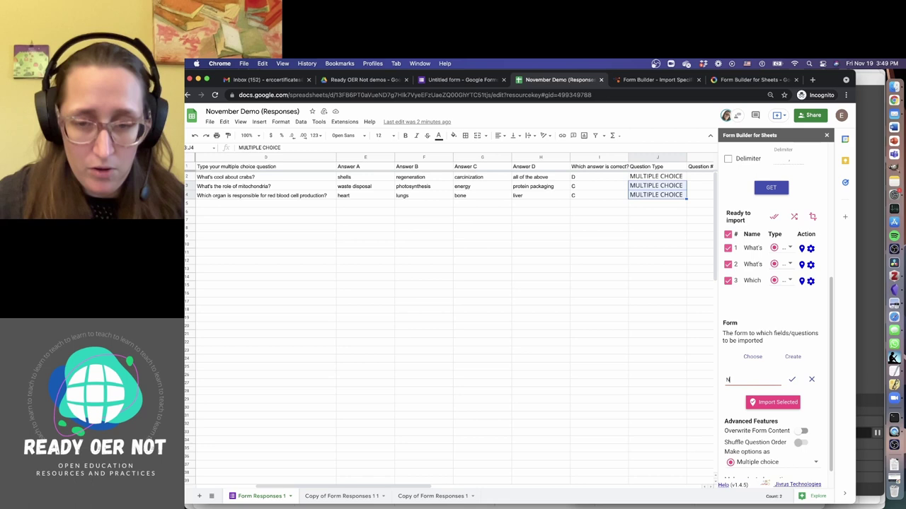
{"action": "type", "text": "e"}
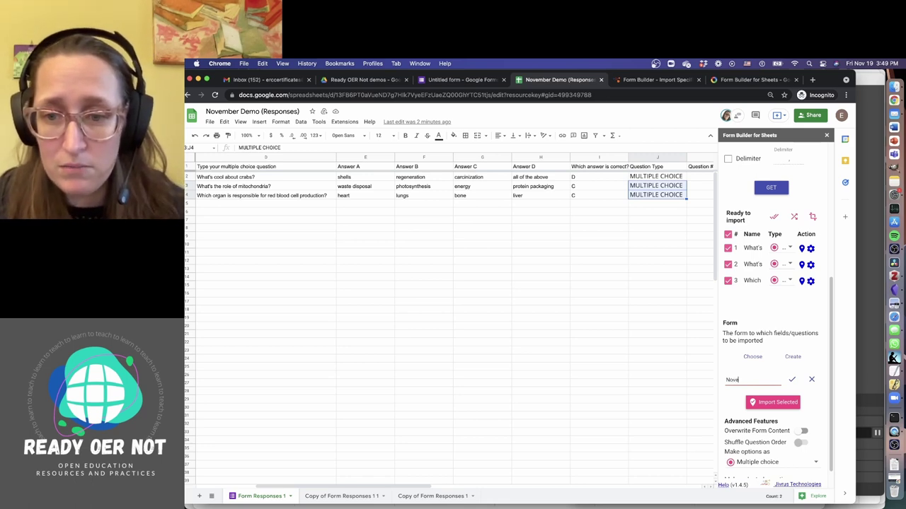
{"action": "type", "text": "vember"}
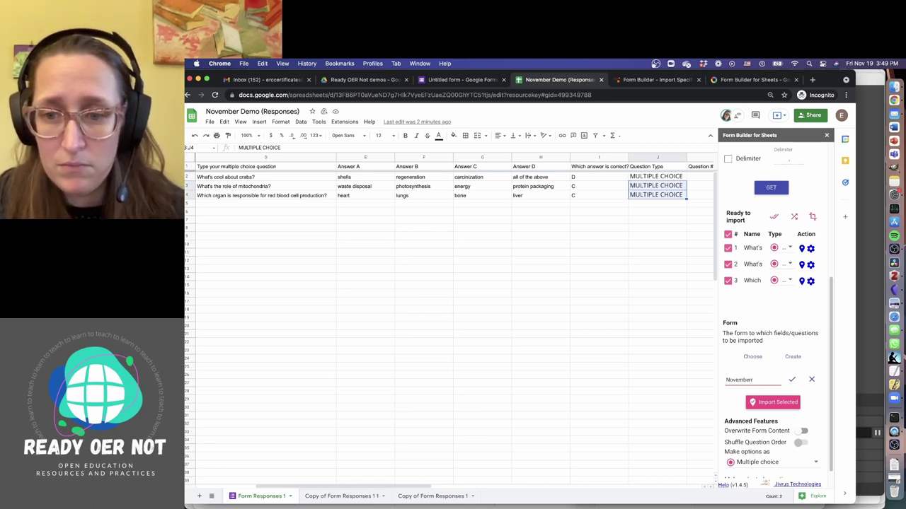
{"action": "type", "text": " quiz ("}
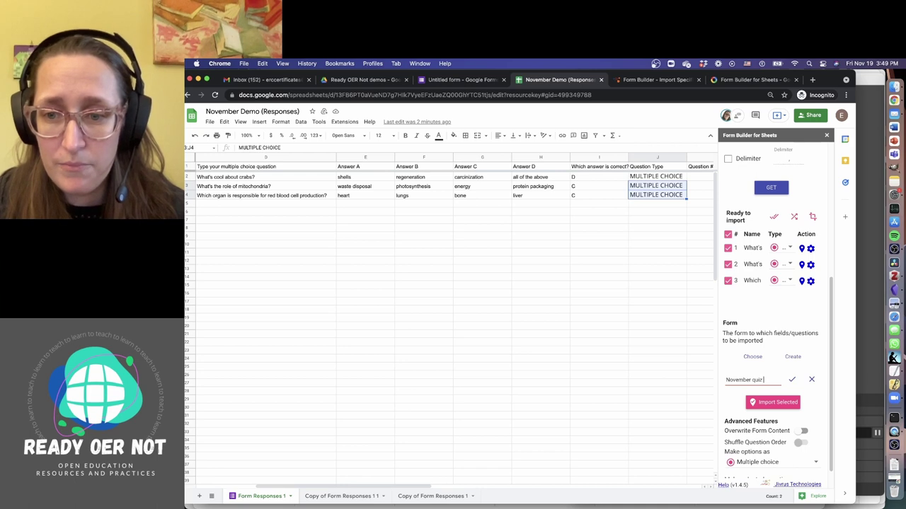
{"action": "type", "text": "test"}
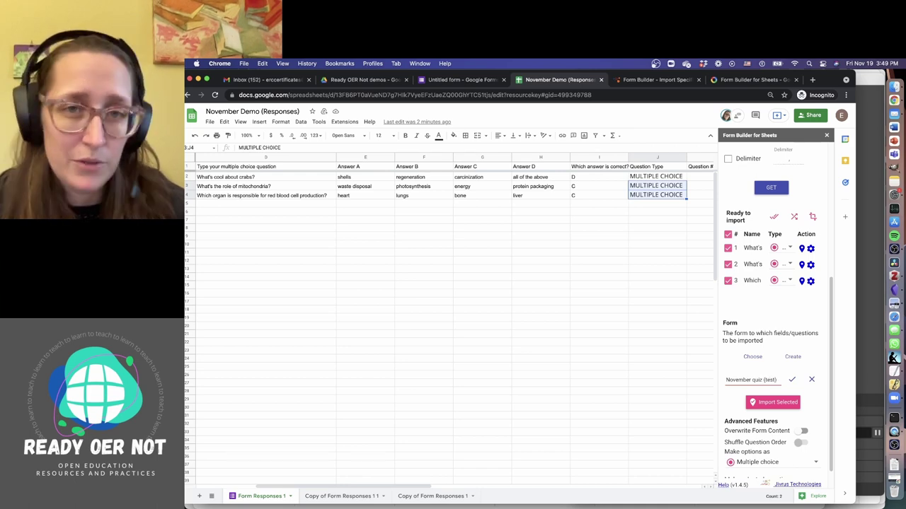
{"action": "left_click", "coordinate": [792, 382]}
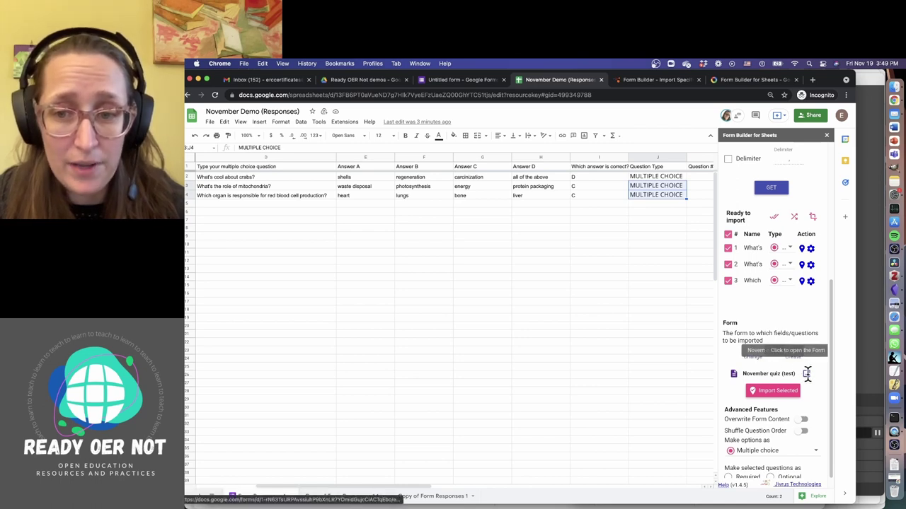
Open the November quiz (test) form and add a short answer question titled Name.
{"action": "left_click", "coordinate": [806, 374]}
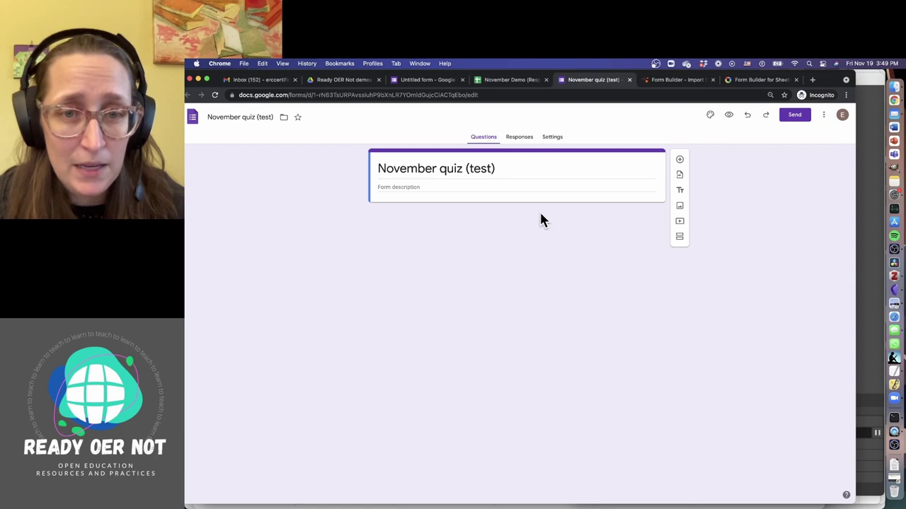
{"action": "left_click", "coordinate": [680, 159]}
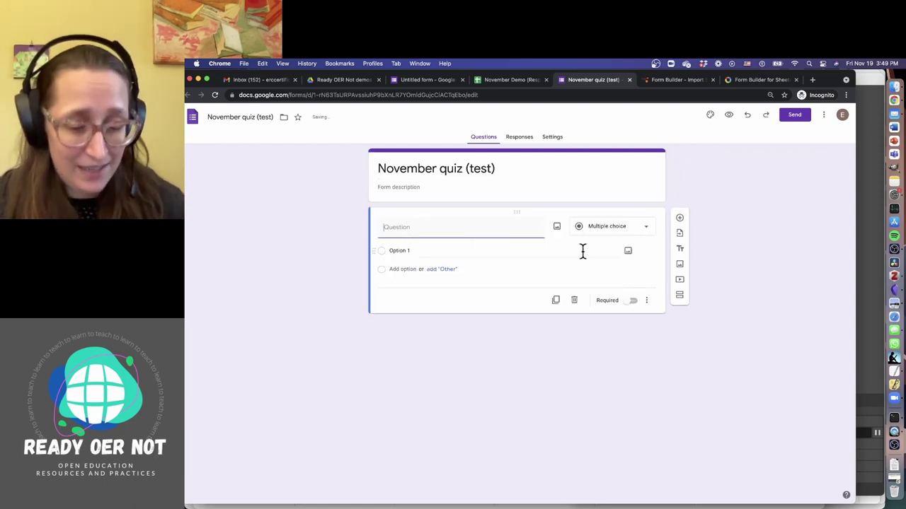
{"action": "type", "text": "Name"}
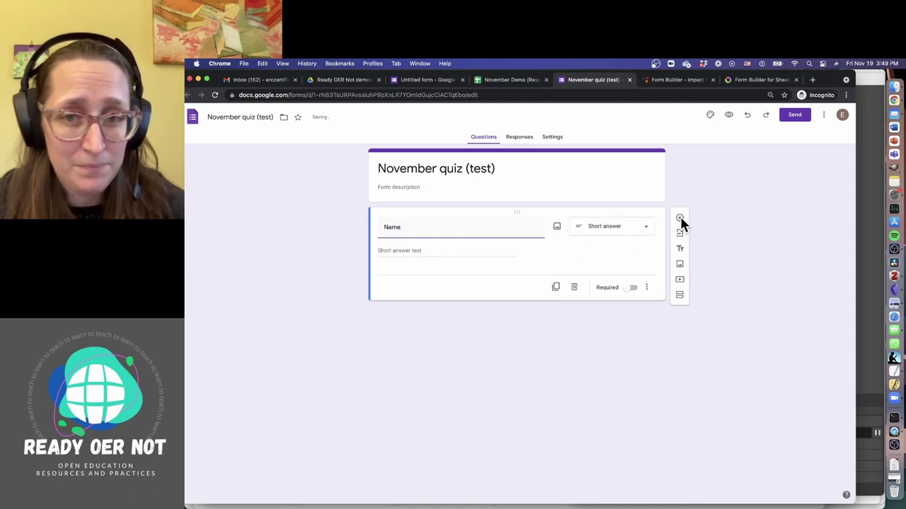
Add a multiple choice question titled Period with the options 1, 2, 3, 4 and 5.
{"action": "left_click", "coordinate": [679, 219]}
{"action": "type", "text": "Period"}
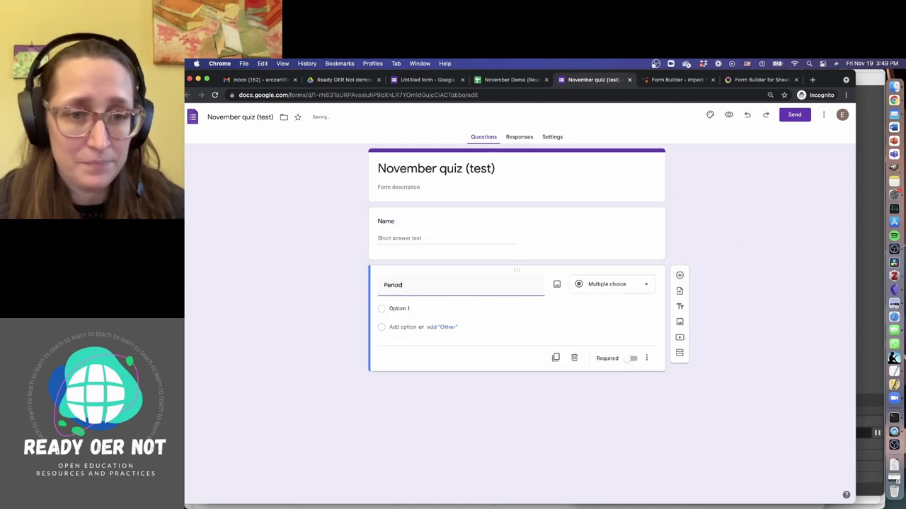
{"action": "left_click", "coordinate": [512, 309]}
{"action": "type", "text": "1"}
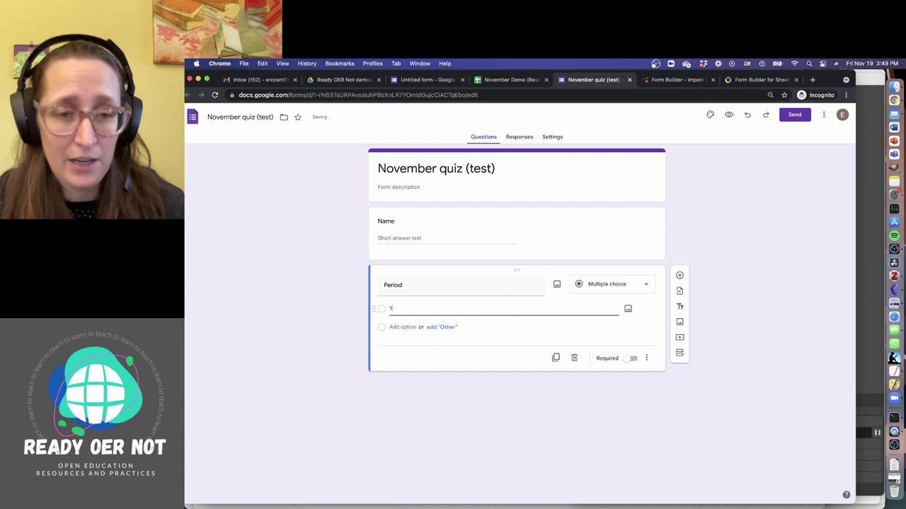
{"action": "key", "text": "Return"}
{"action": "type", "text": "2"}
{"action": "key", "text": "Return"}
{"action": "type", "text": "3"}
{"action": "key", "text": "Return"}
{"action": "type", "text": "4"}
{"action": "key", "text": "Return"}
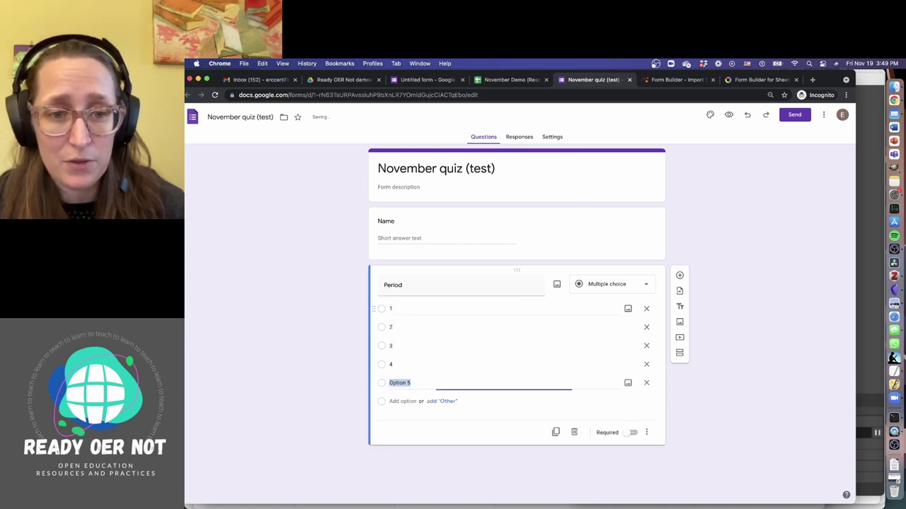
{"action": "type", "text": "5"}
{"action": "left_click", "coordinate": [714, 408]}
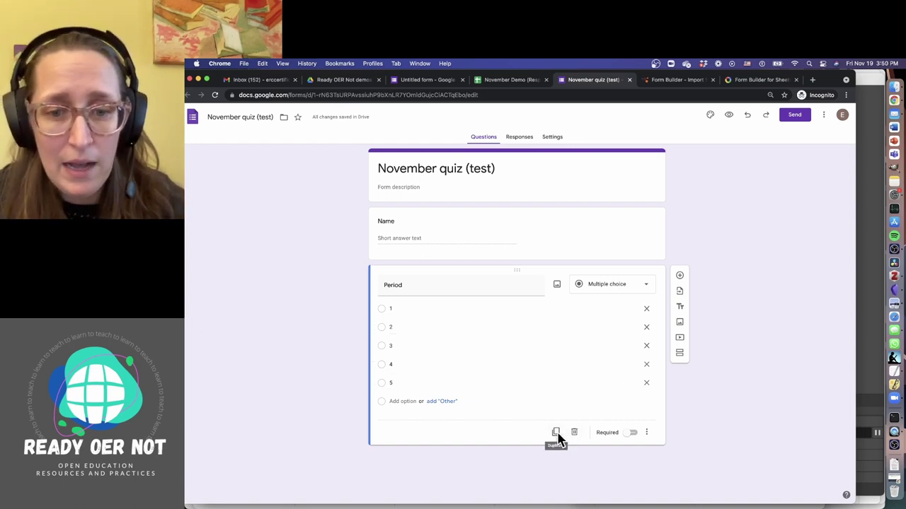
Make the Period question required and have it go to a section based on the answer.
{"action": "left_click", "coordinate": [633, 432]}
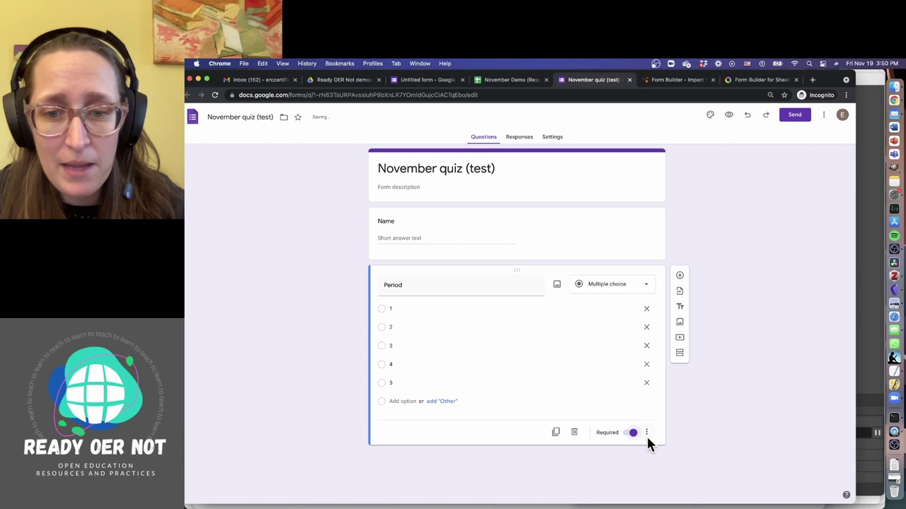
{"action": "left_click", "coordinate": [646, 433]}
{"action": "left_click", "coordinate": [667, 460]}
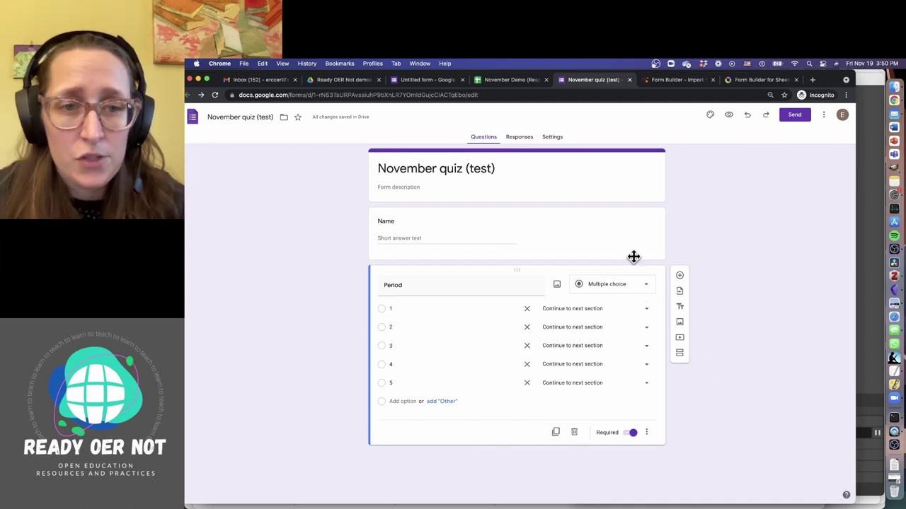
Turn the November quiz (test) form into a quiz in its settings.
{"action": "left_click", "coordinate": [549, 138]}
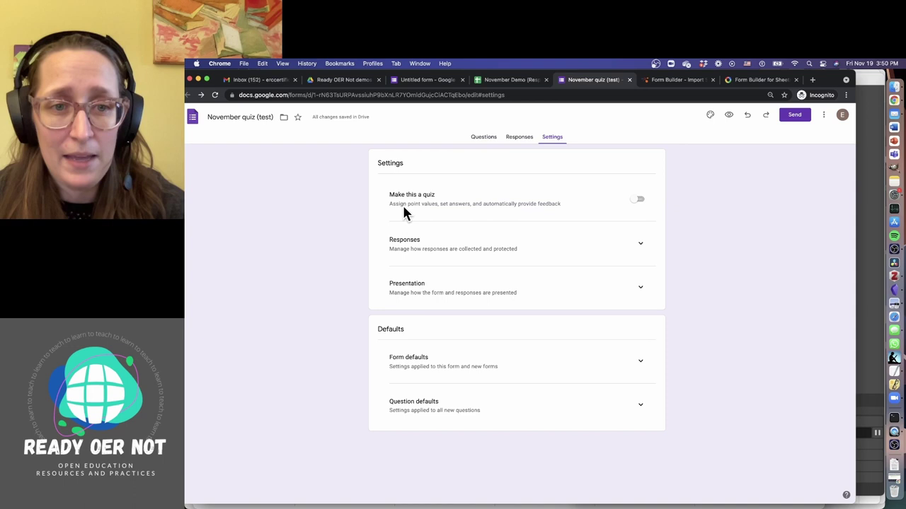
{"action": "left_click", "coordinate": [638, 201]}
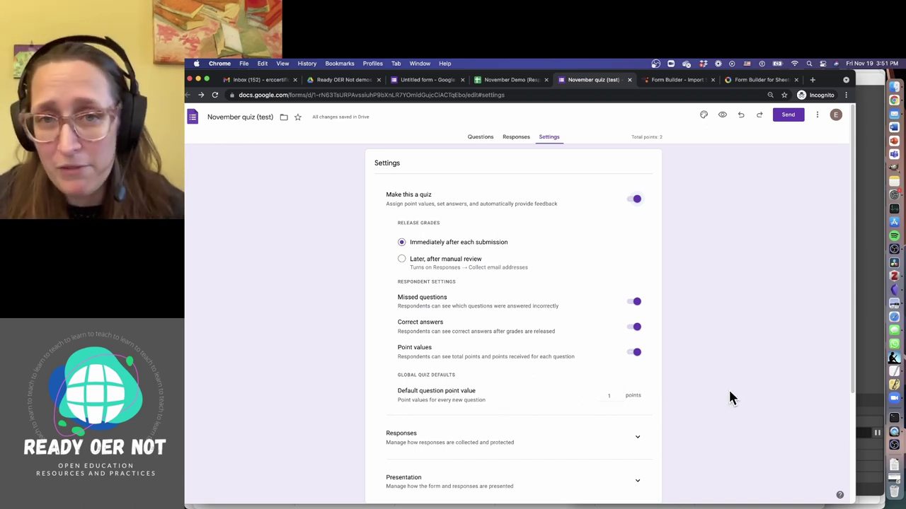
{"action": "scroll", "coordinate": [731, 396], "scroll_direction": "down", "scroll_amount": 3}
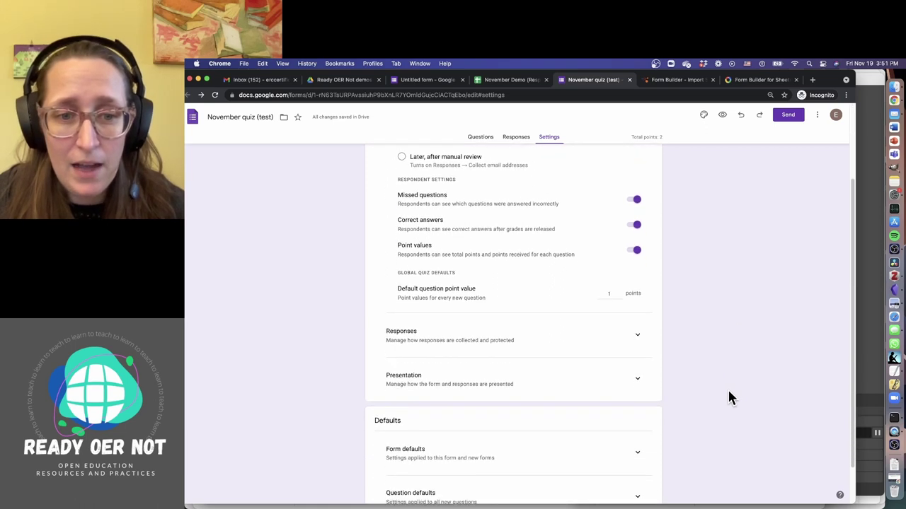
Expand the form's Responses settings and review the options for collecting emails, editing responses and limiting responses.
{"action": "left_click", "coordinate": [638, 337]}
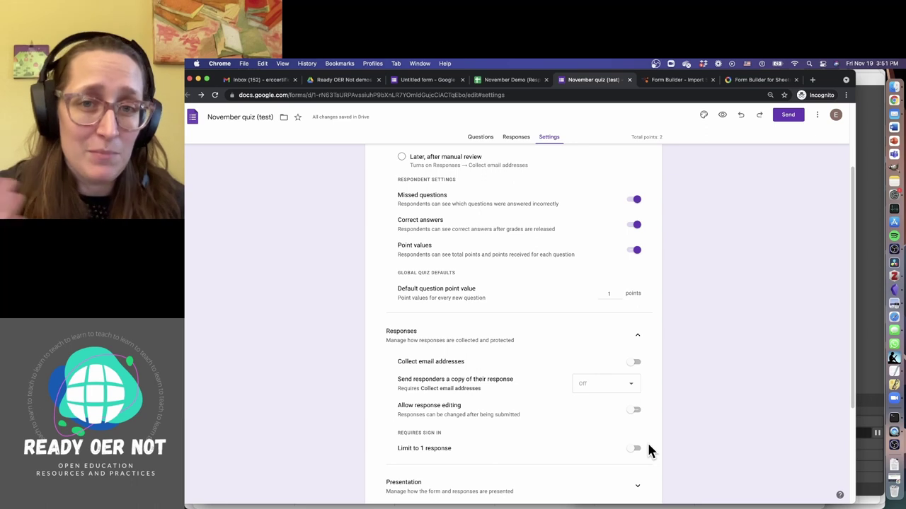
{"action": "scroll", "coordinate": [687, 418], "scroll_direction": "down", "scroll_amount": 4}
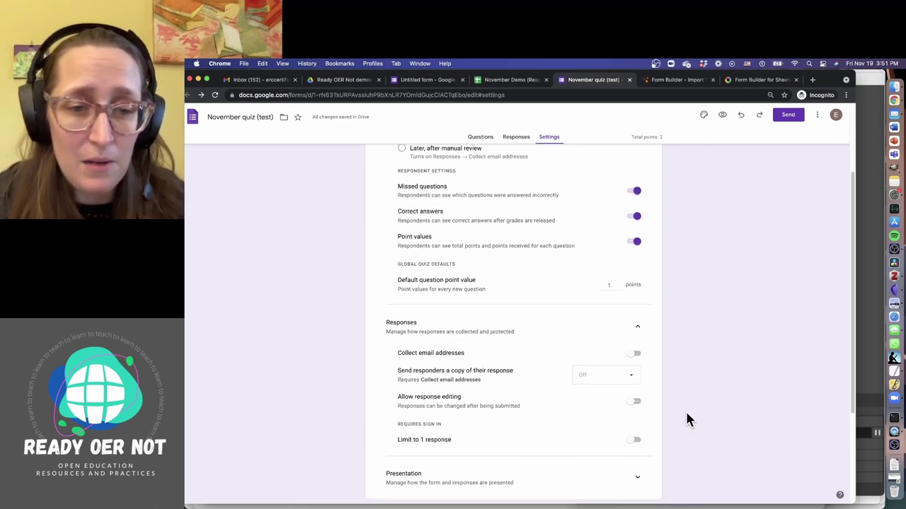
{"action": "scroll", "coordinate": [686, 419], "scroll_direction": "down", "scroll_amount": 1}
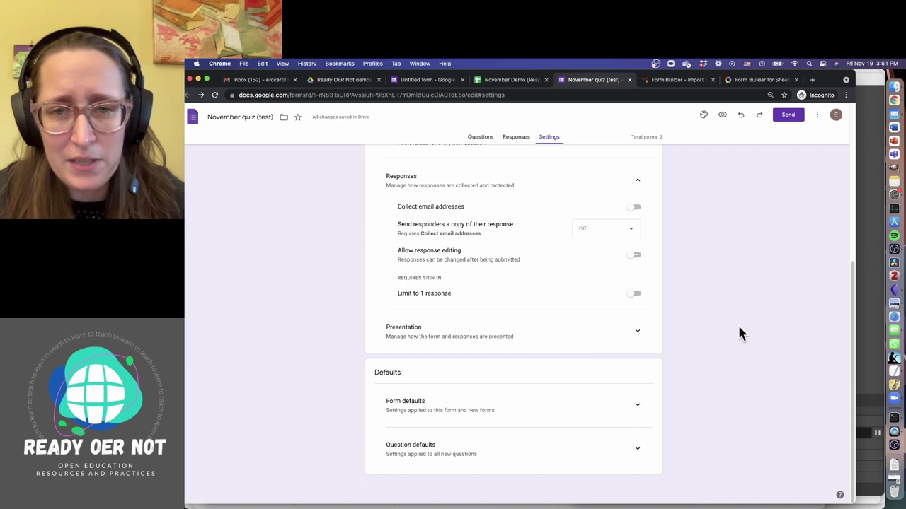
{"action": "scroll", "coordinate": [737, 327], "scroll_direction": "up", "scroll_amount": 5}
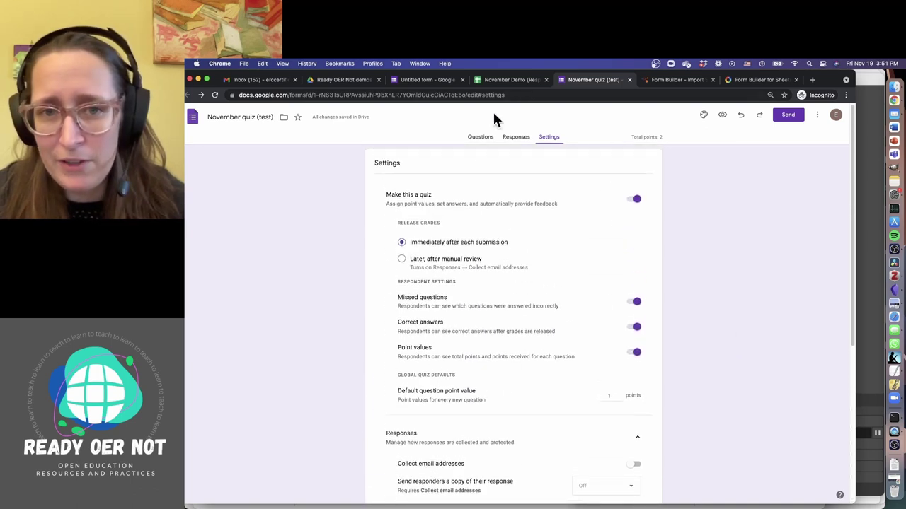
Return to the form's questions, reload the form, and set the Name question's answer key to 0 points.
{"action": "left_click", "coordinate": [475, 138]}
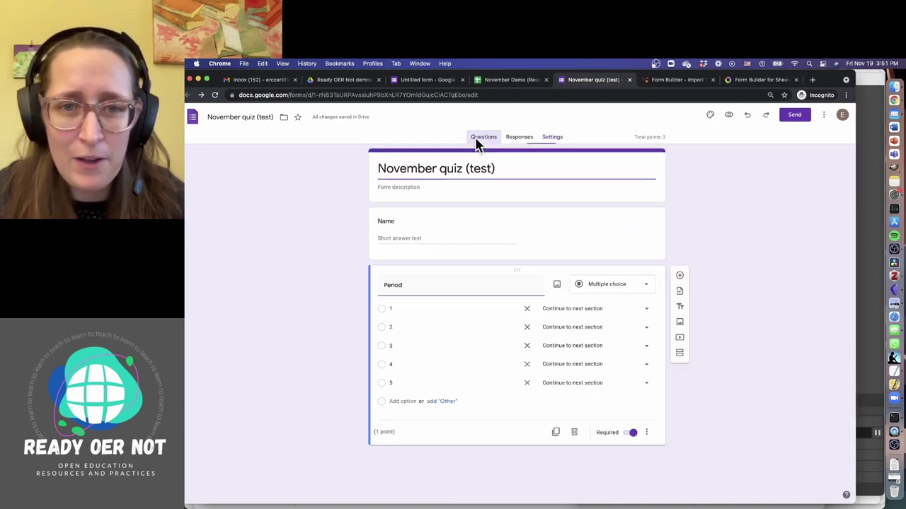
{"action": "left_click", "coordinate": [423, 222]}
{"action": "left_click", "coordinate": [423, 416]}
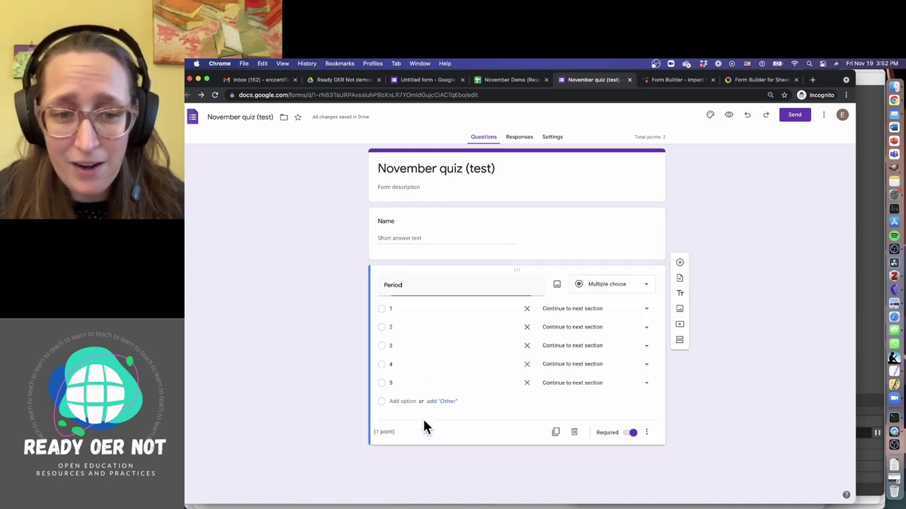
{"action": "left_click", "coordinate": [422, 233]}
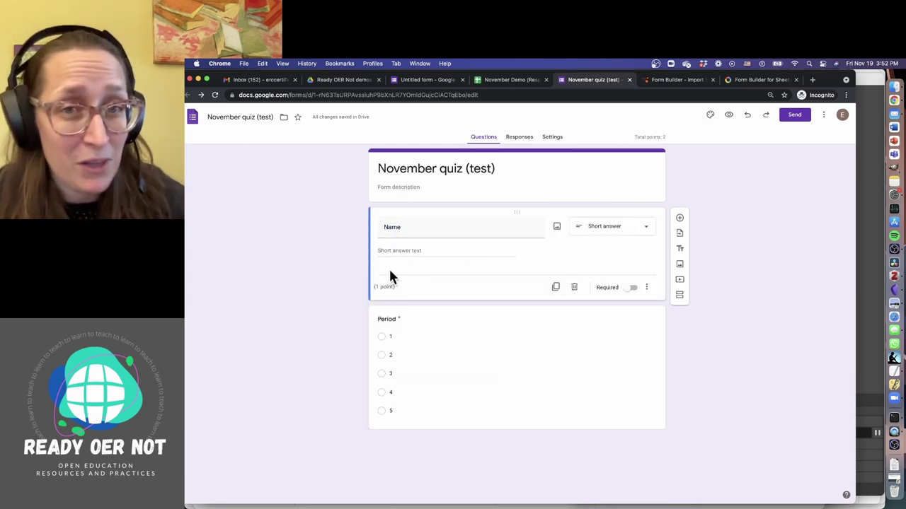
{"action": "left_click", "coordinate": [214, 95]}
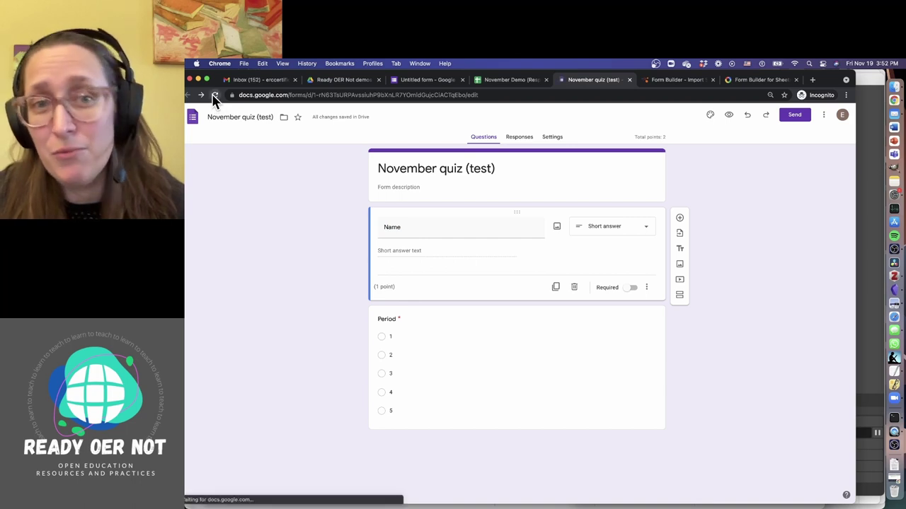
{"action": "left_click", "coordinate": [412, 255]}
{"action": "left_click", "coordinate": [400, 287]}
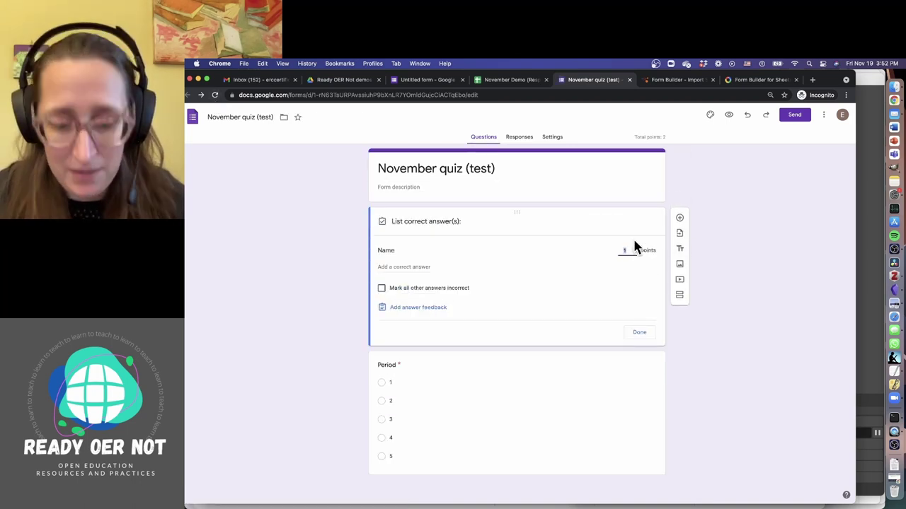
{"action": "type", "text": "0"}
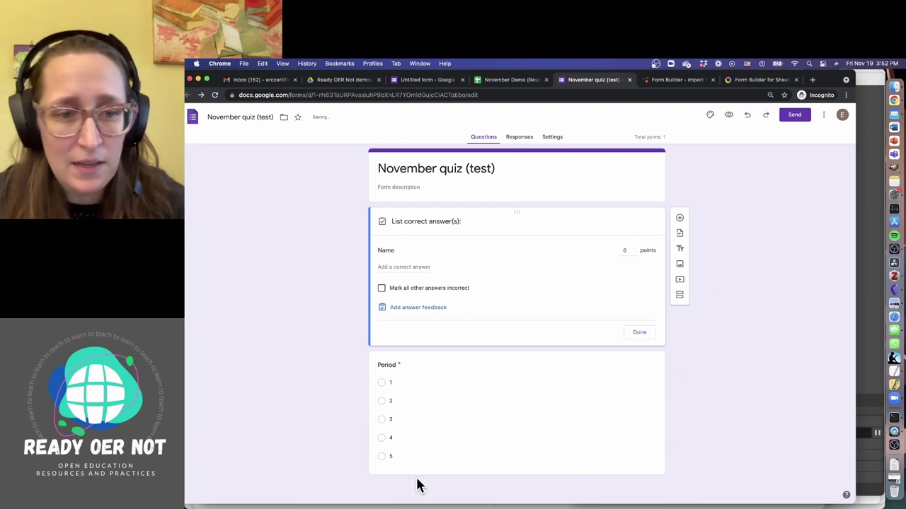
Set the Period question's answer key to 0 points.
{"action": "left_click", "coordinate": [389, 471]}
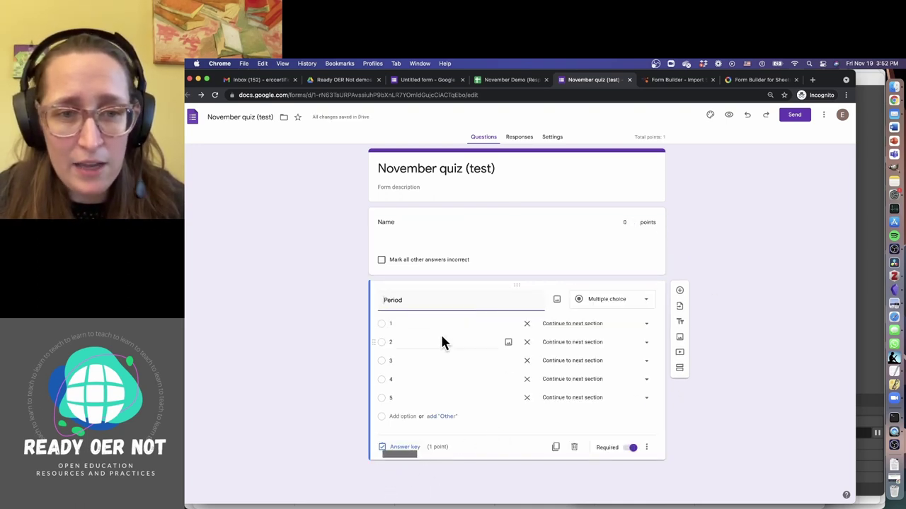
{"action": "left_click", "coordinate": [402, 447]}
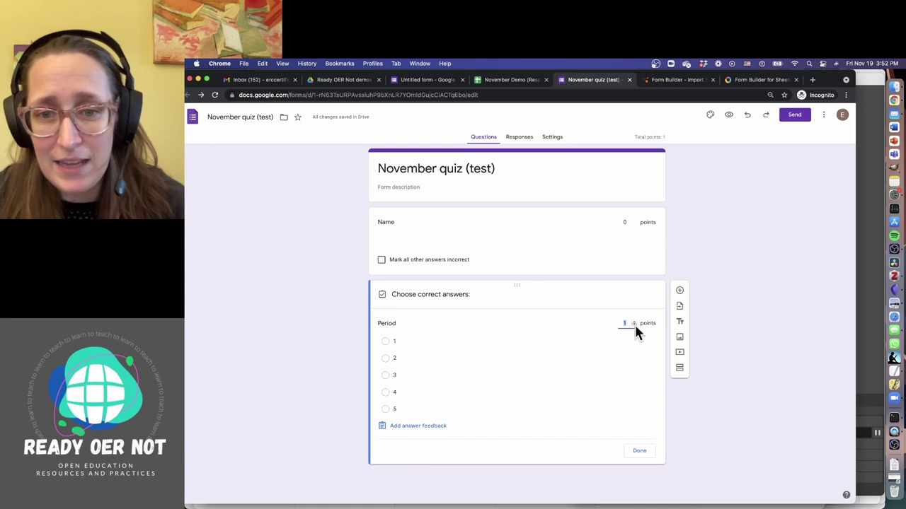
{"action": "type", "text": "0"}
{"action": "left_click", "coordinate": [639, 451]}
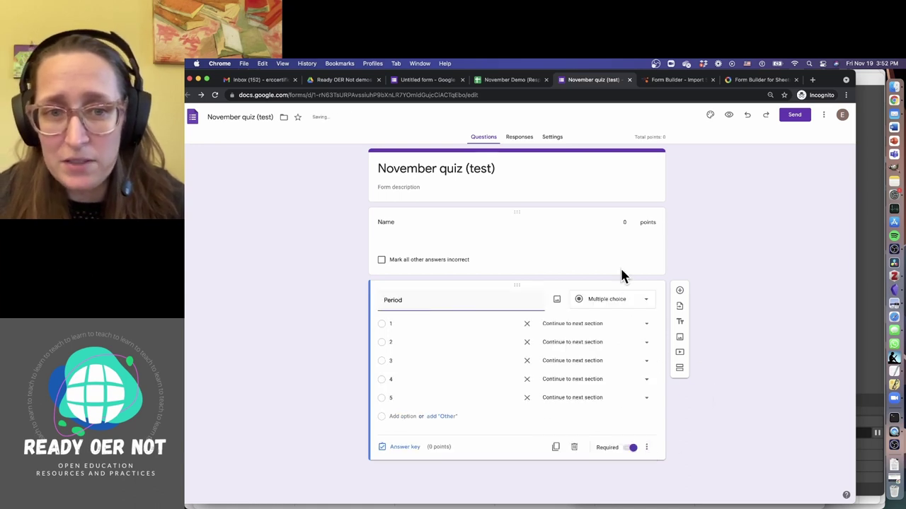
Mark all five options, 1 through 5, as correct answers in the Period question's answer key.
{"action": "left_click", "coordinate": [526, 264]}
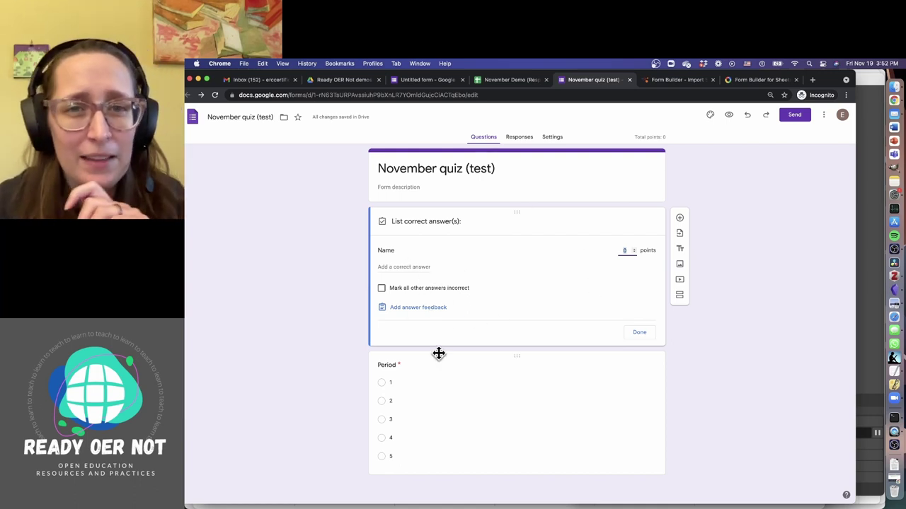
{"action": "left_click", "coordinate": [467, 453]}
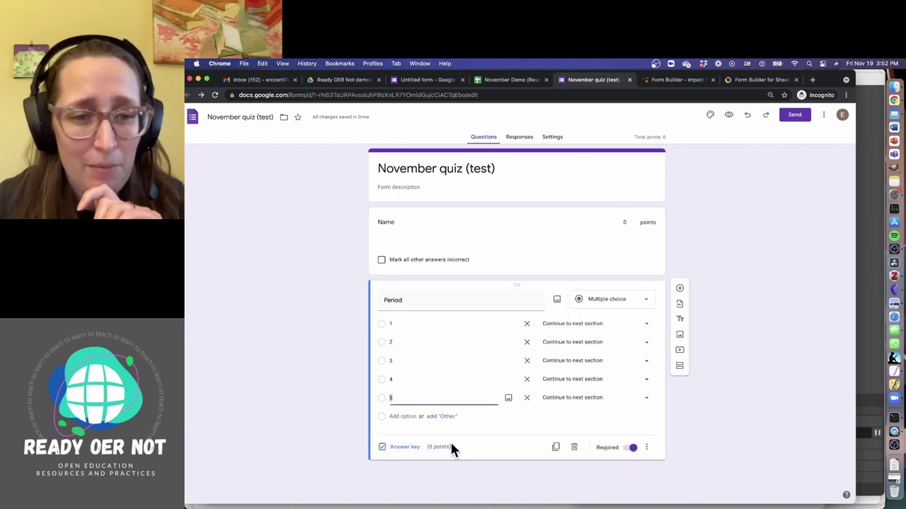
{"action": "left_click", "coordinate": [405, 445]}
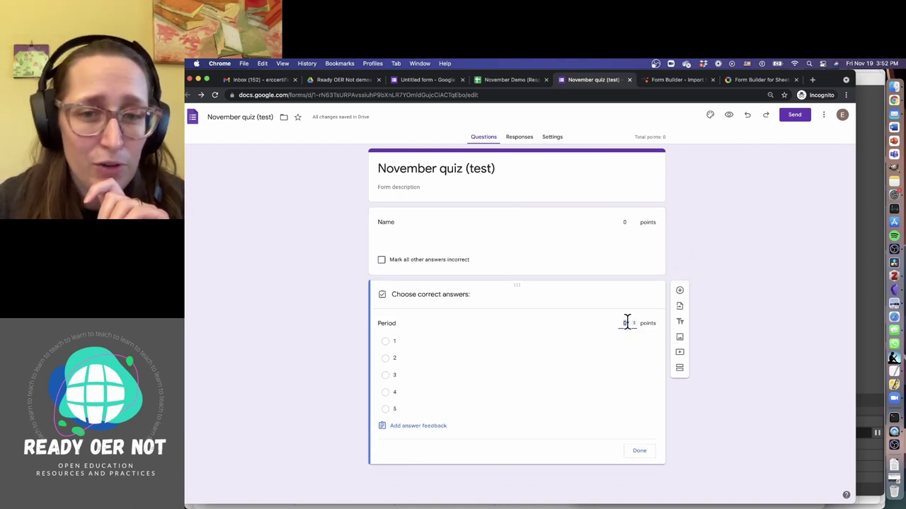
{"action": "left_click", "coordinate": [386, 341]}
{"action": "left_click", "coordinate": [385, 358]}
{"action": "left_click", "coordinate": [385, 375]}
{"action": "left_click", "coordinate": [386, 392]}
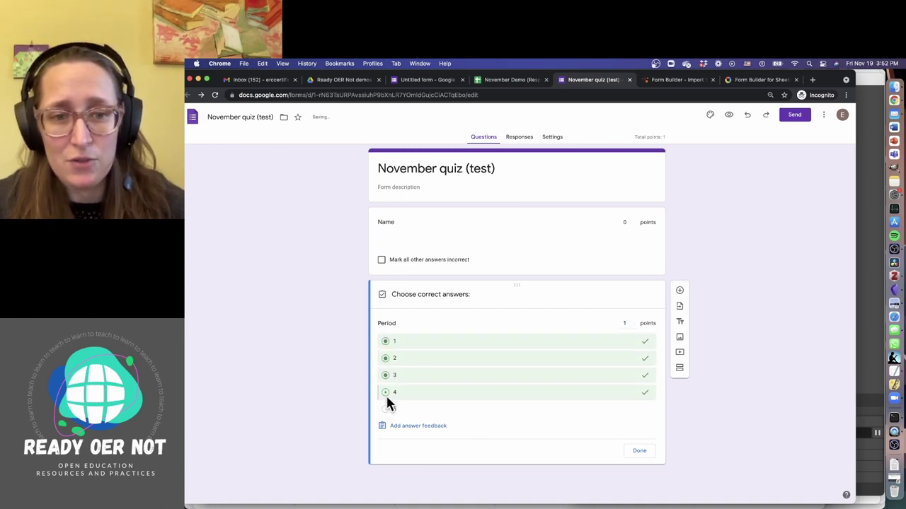
{"action": "left_click", "coordinate": [384, 409]}
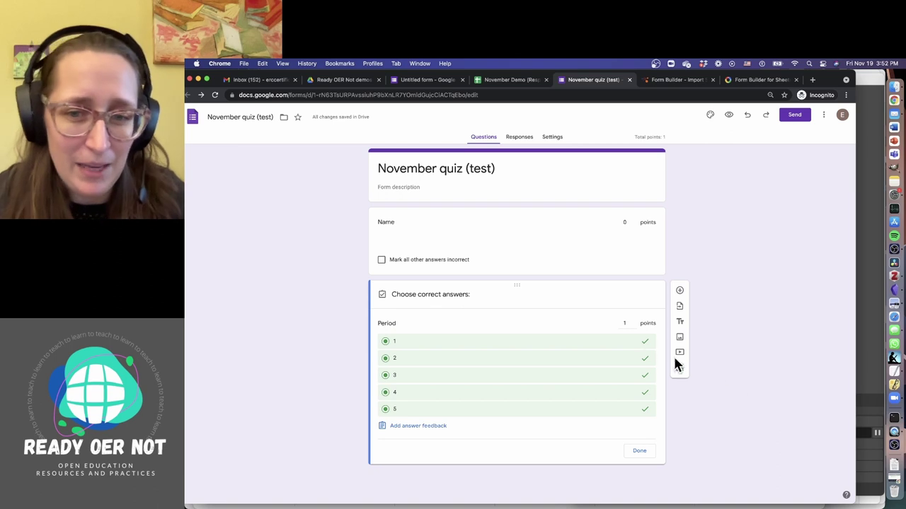
Clear every correct answer from the Period question's answer key and set its value back to 0 points.
{"action": "left_click", "coordinate": [645, 341]}
{"action": "left_click", "coordinate": [644, 359]}
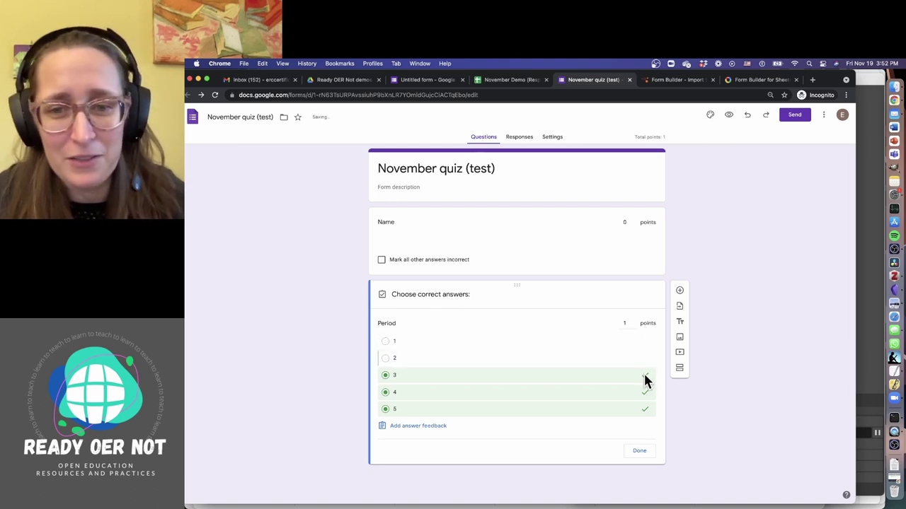
{"action": "left_click", "coordinate": [645, 376]}
{"action": "left_click", "coordinate": [640, 405]}
{"action": "left_click", "coordinate": [639, 392]}
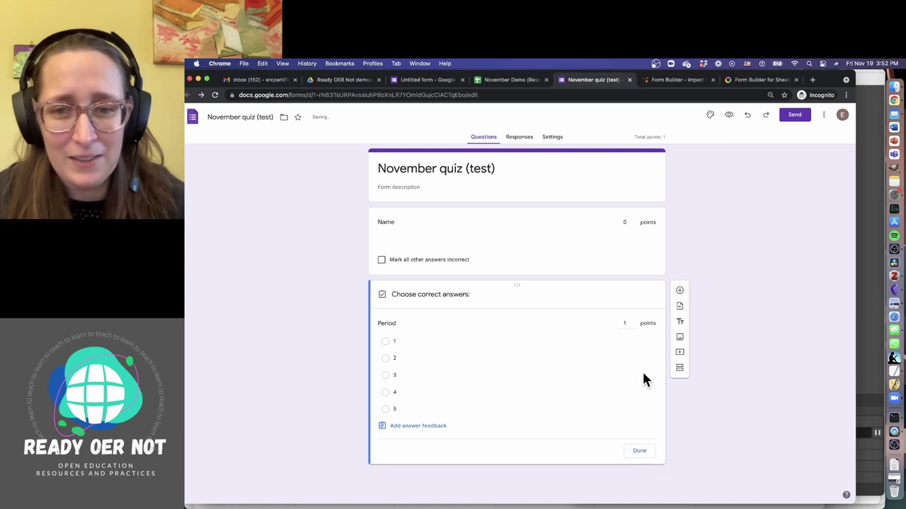
{"action": "left_click", "coordinate": [633, 325]}
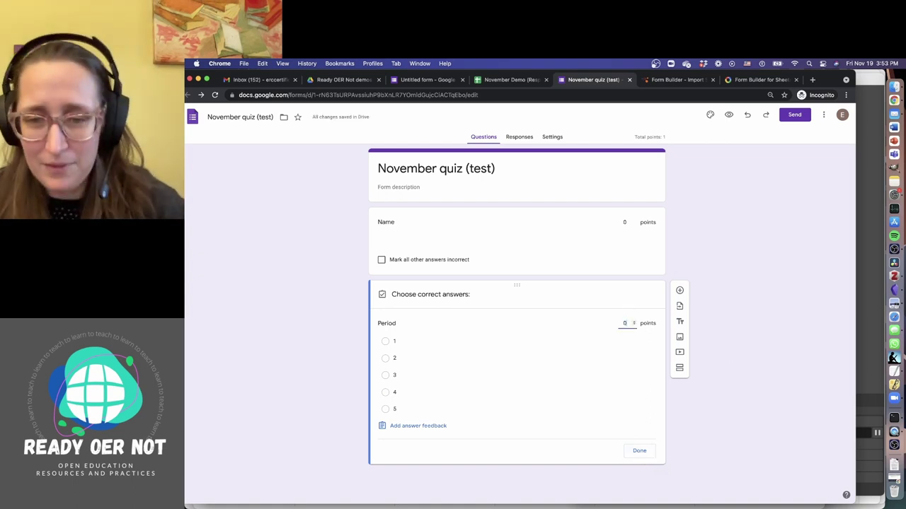
{"action": "left_click", "coordinate": [634, 450]}
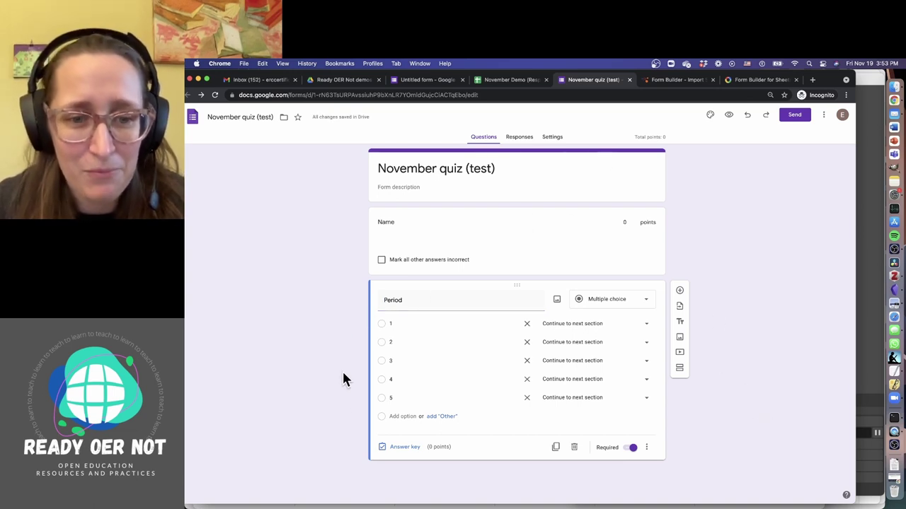
In the November Demo (Responses) spreadsheet, make the selected questions required and import them into November quiz (test) with Form Builder.
{"action": "left_click", "coordinate": [494, 81]}
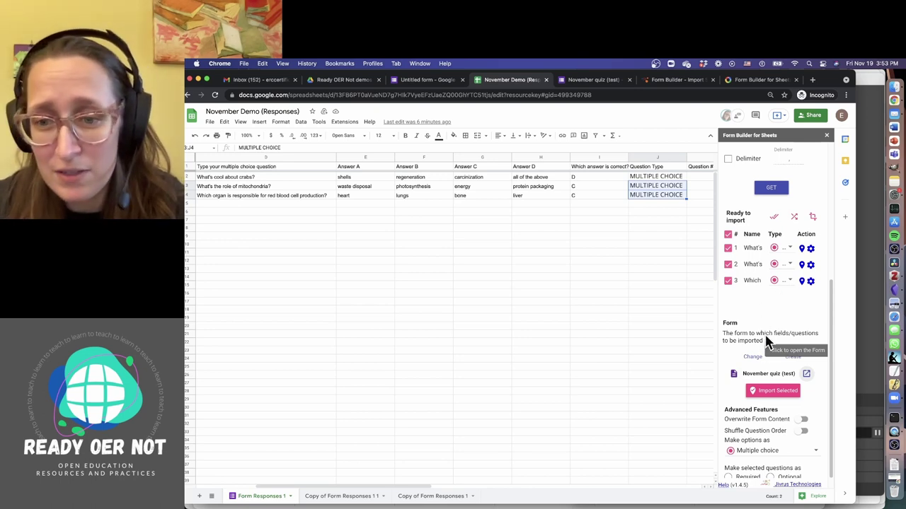
{"action": "scroll", "coordinate": [773, 314], "scroll_direction": "down", "scroll_amount": 1}
{"action": "scroll", "coordinate": [771, 315], "scroll_direction": "down", "scroll_amount": 1}
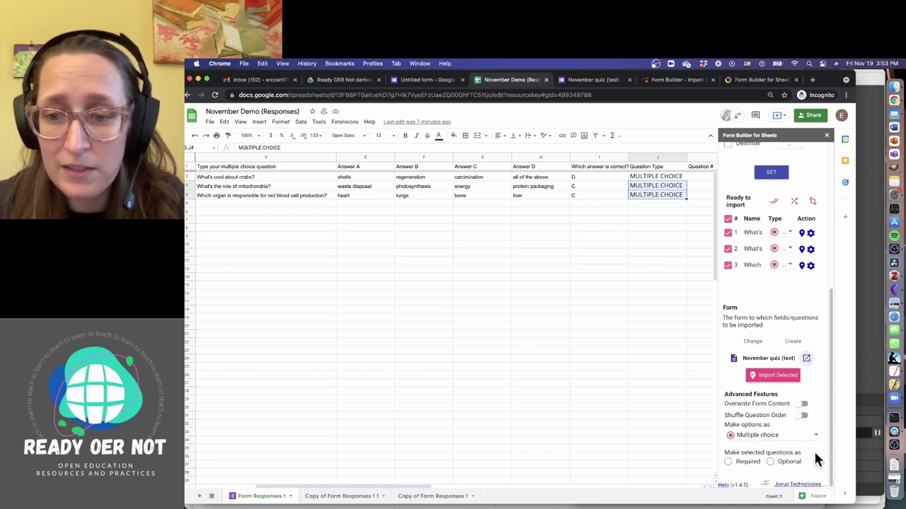
{"action": "left_click", "coordinate": [728, 462]}
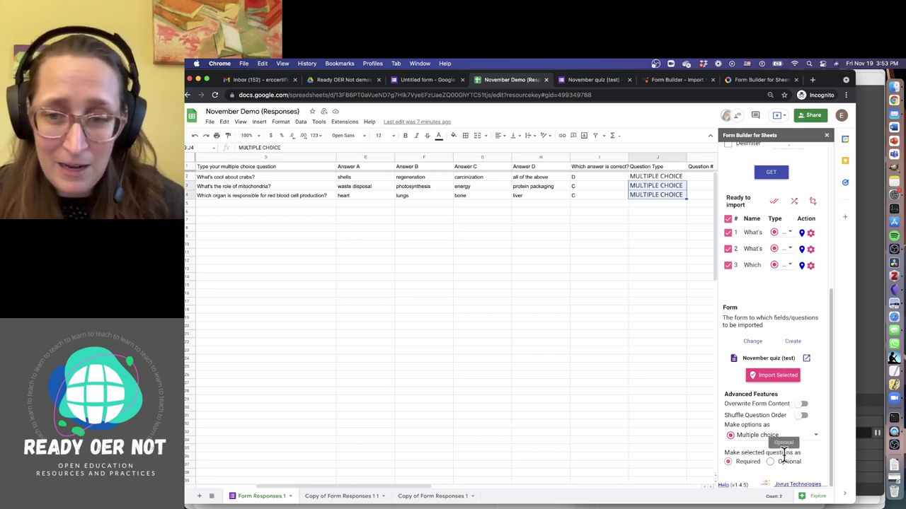
{"action": "left_click", "coordinate": [772, 378]}
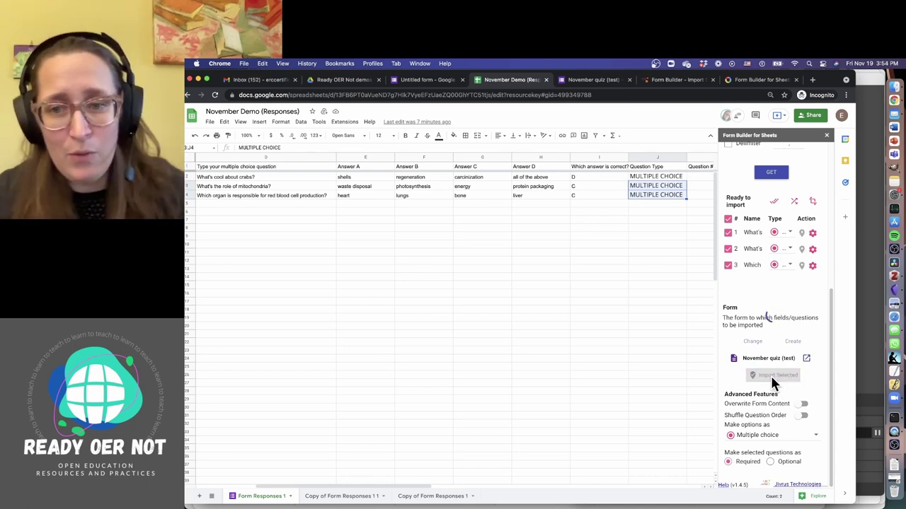
In the November quiz (test) form, give "What's cool about crabs?" 1 point and mark "all of the above" as correct.
{"action": "left_click", "coordinate": [587, 81]}
{"action": "scroll", "coordinate": [758, 288], "scroll_direction": "down", "scroll_amount": 5}
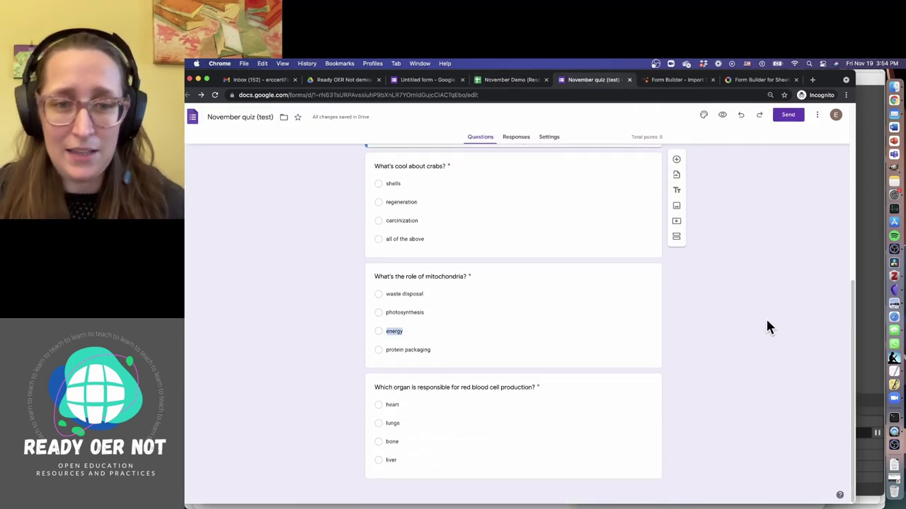
{"action": "left_click", "coordinate": [425, 184]}
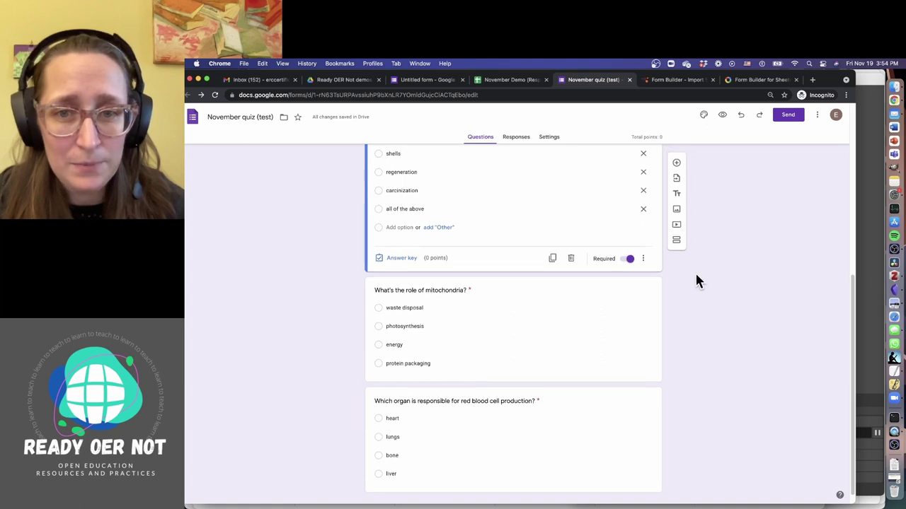
{"action": "scroll", "coordinate": [695, 276], "scroll_direction": "up", "scroll_amount": 2}
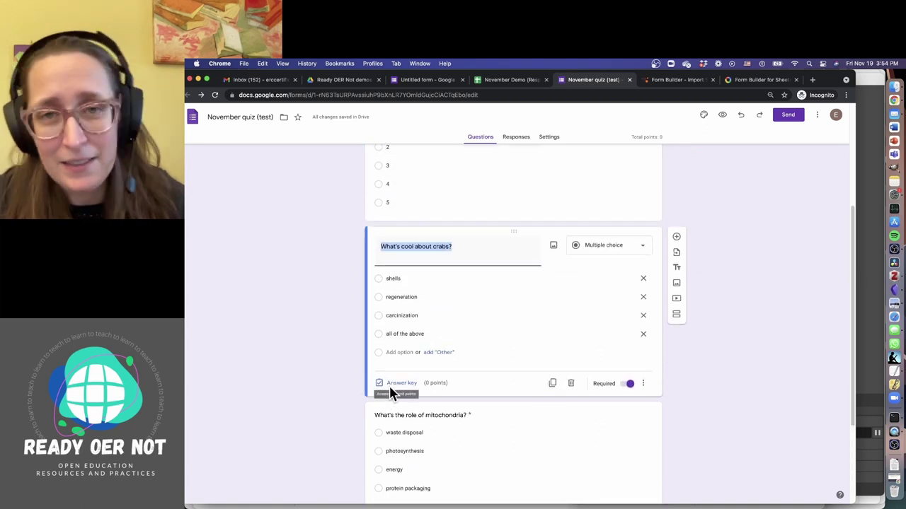
{"action": "left_click", "coordinate": [390, 390]}
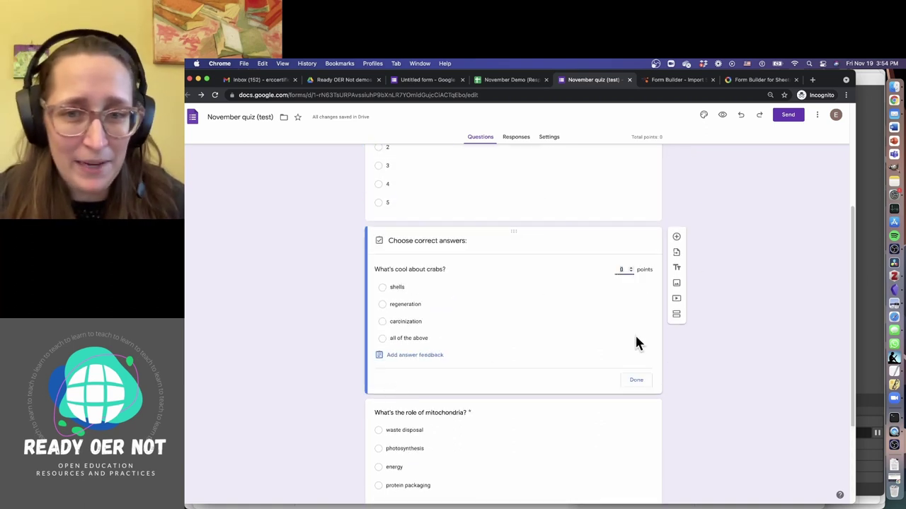
{"action": "left_click", "coordinate": [631, 267]}
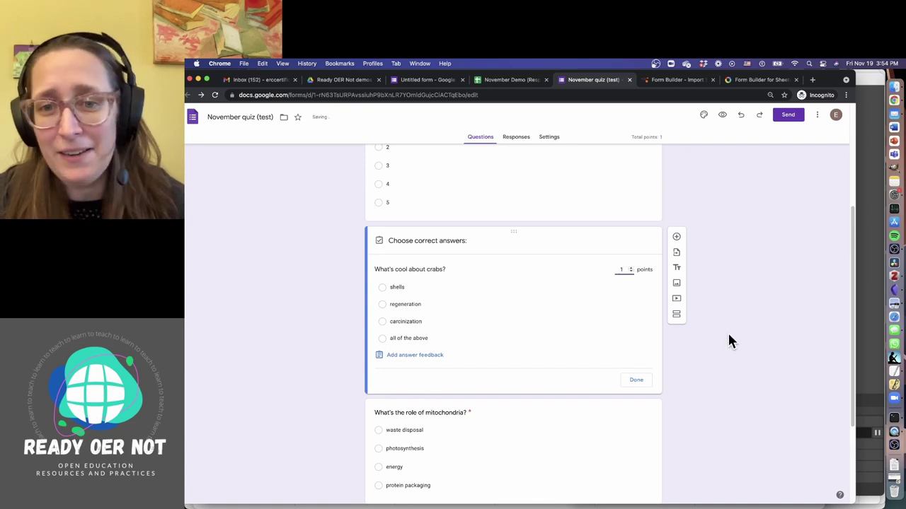
{"action": "left_click", "coordinate": [381, 341]}
Mark "energy" as the correct answer to "What's the role of mitochondria?" and set the question to 1 point.
{"action": "scroll", "coordinate": [721, 371], "scroll_direction": "down", "scroll_amount": 4}
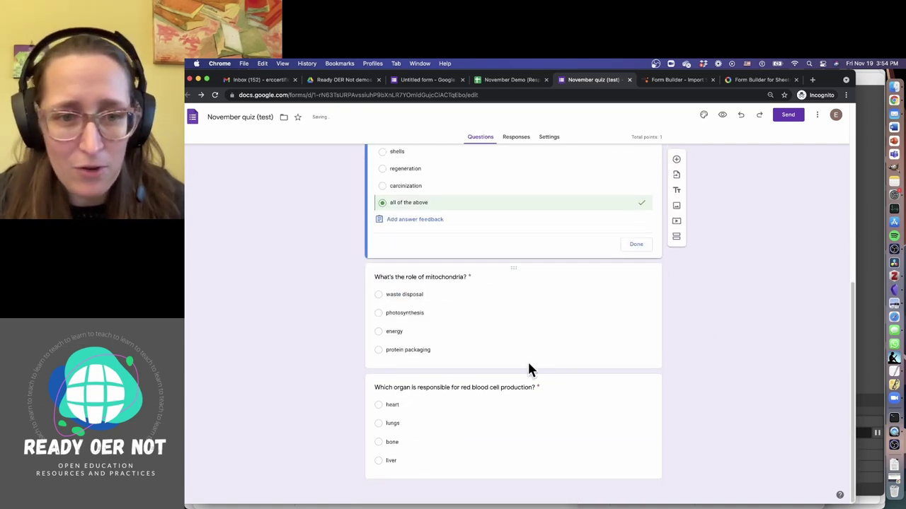
{"action": "left_click", "coordinate": [449, 361]}
{"action": "left_click", "coordinate": [389, 356]}
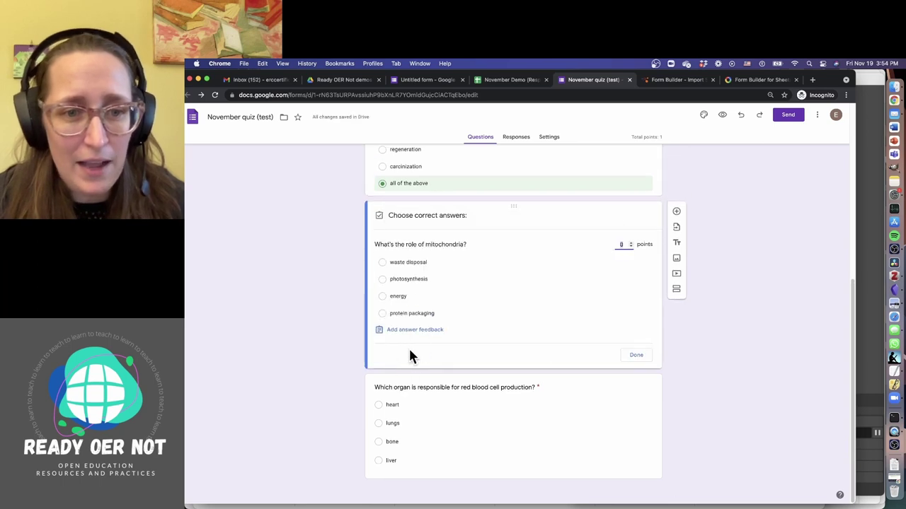
{"action": "left_click", "coordinate": [385, 294]}
{"action": "left_click", "coordinate": [630, 242]}
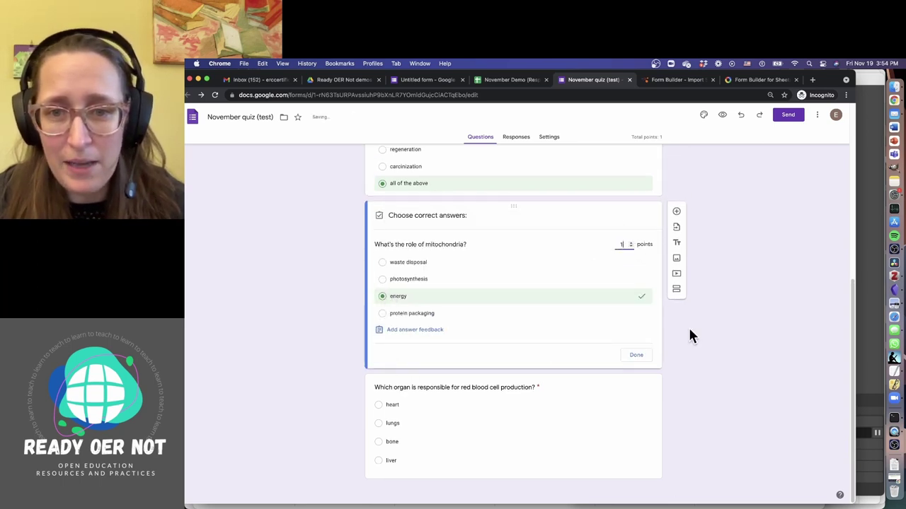
Mark "bone" as the correct answer to "Which organ is responsible for red blood cell production?" and set the question to 1 point.
{"action": "left_click", "coordinate": [496, 400]}
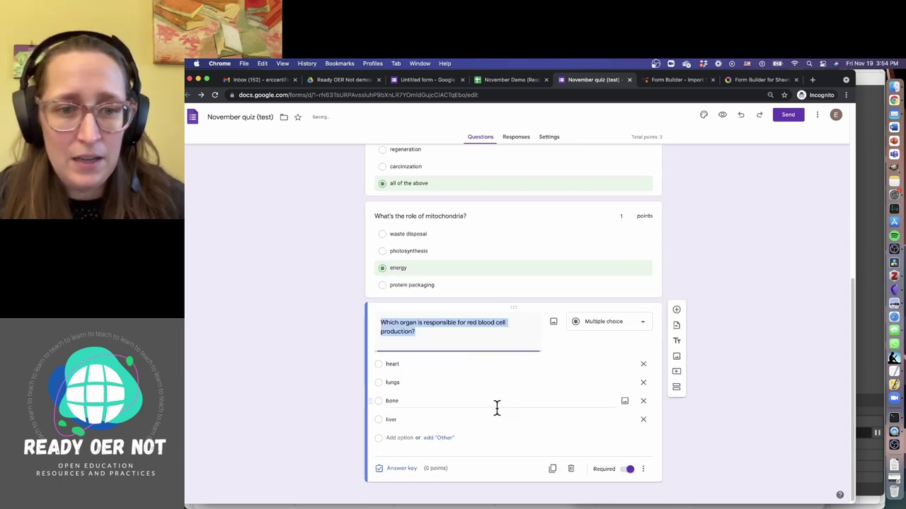
{"action": "left_click", "coordinate": [380, 402]}
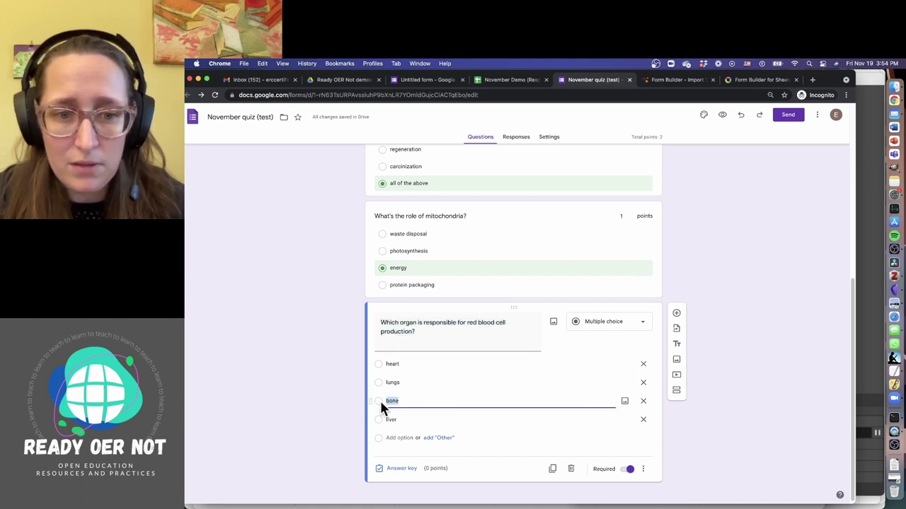
{"action": "left_click", "coordinate": [402, 469]}
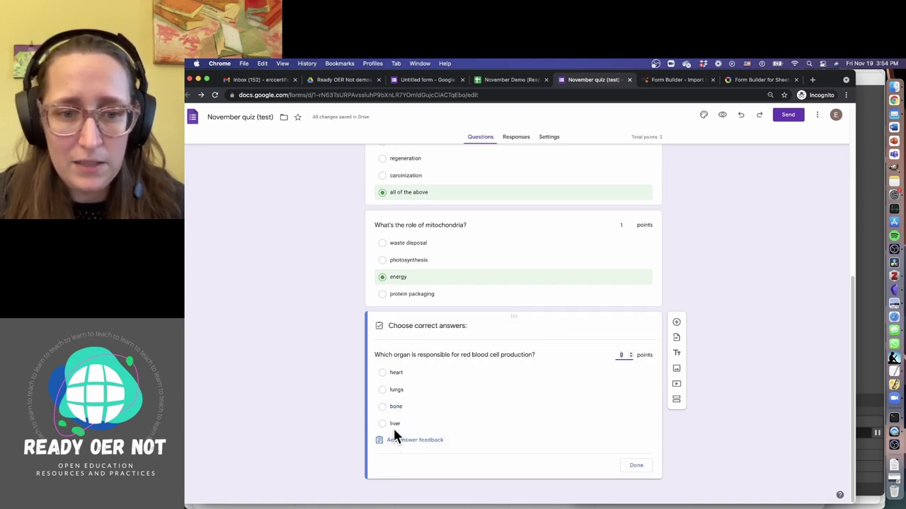
{"action": "left_click", "coordinate": [630, 353]}
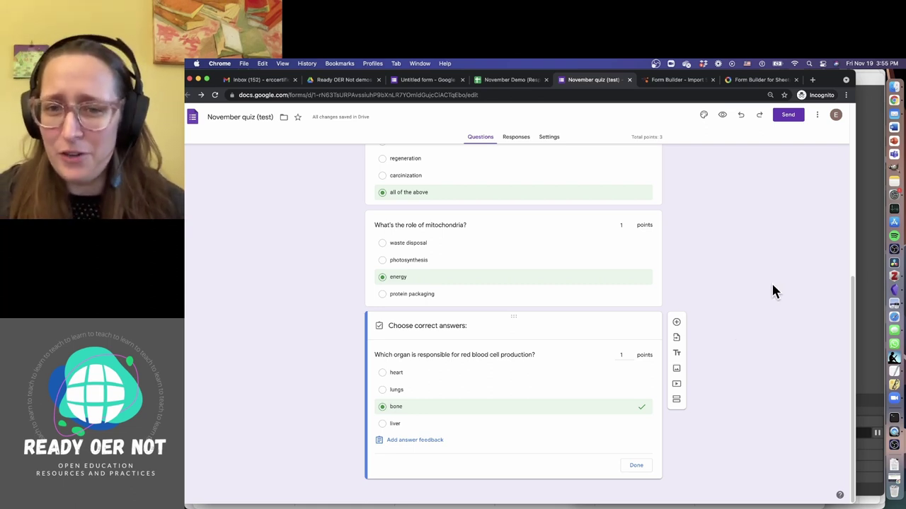
Preview the quiz and submit a test response with a respondent name, period 1, "all of the above", "waste disposal" and "bone".
{"action": "scroll", "coordinate": [768, 296], "scroll_direction": "up", "scroll_amount": 5}
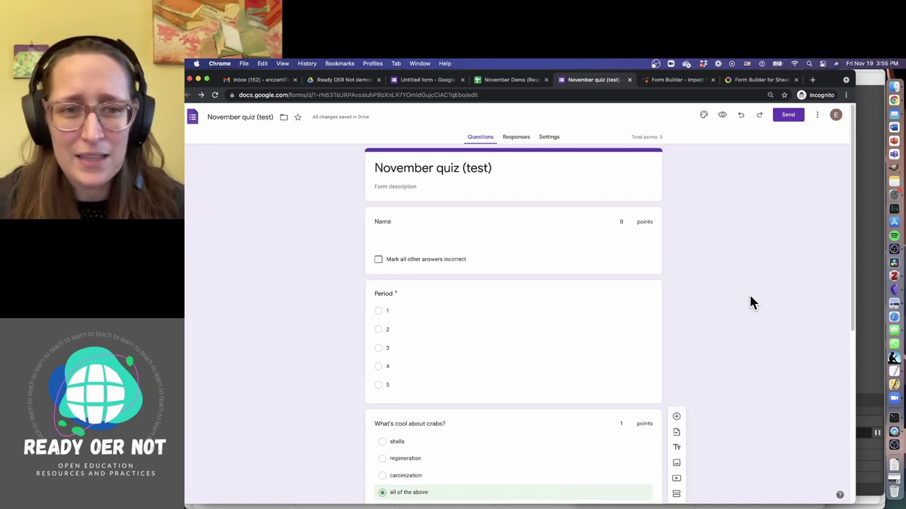
{"action": "scroll", "coordinate": [751, 301], "scroll_direction": "down", "scroll_amount": 1}
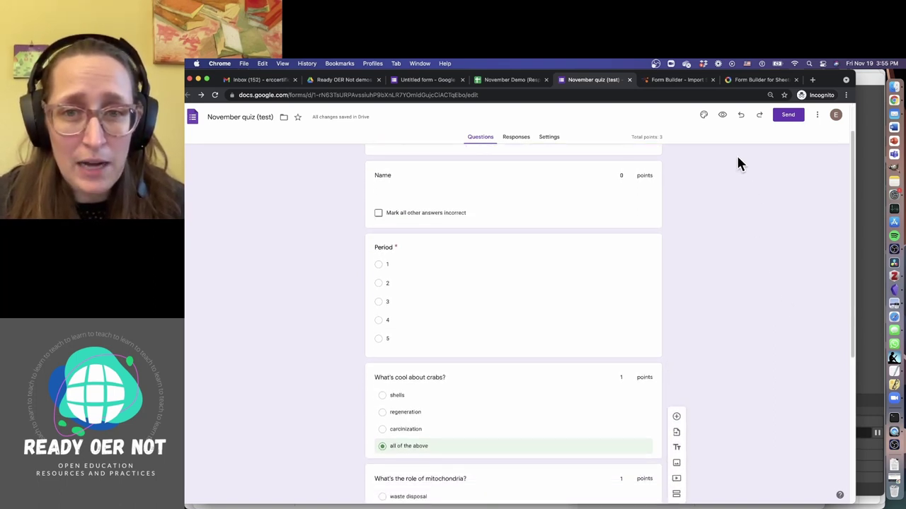
{"action": "left_click", "coordinate": [722, 115]}
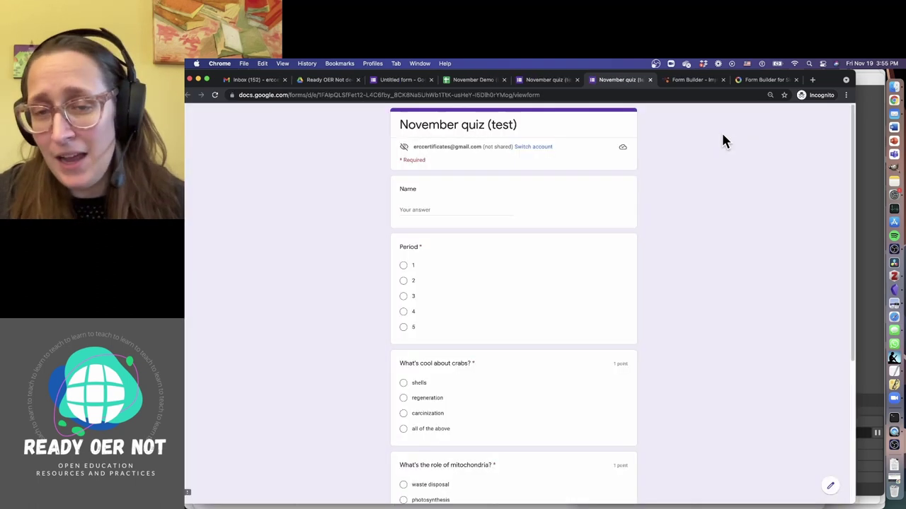
{"action": "left_click", "coordinate": [455, 207]}
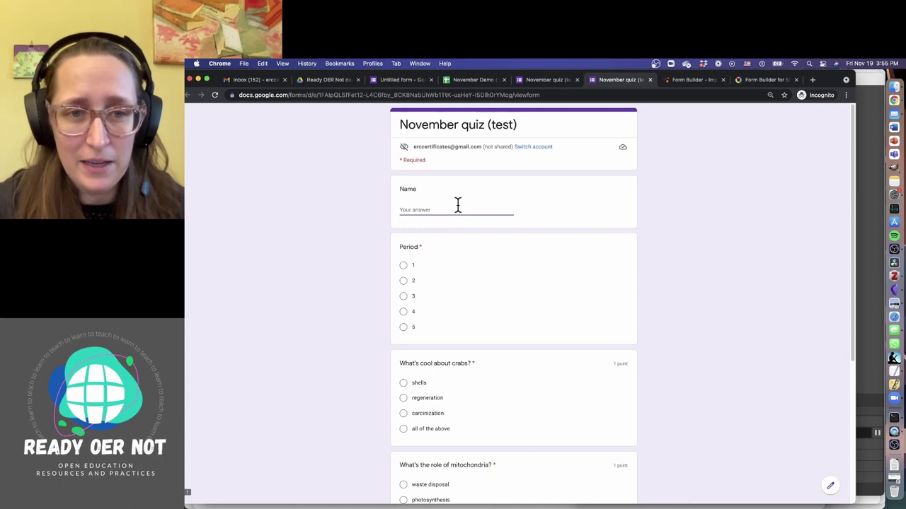
{"action": "type", "text": "Emily"}
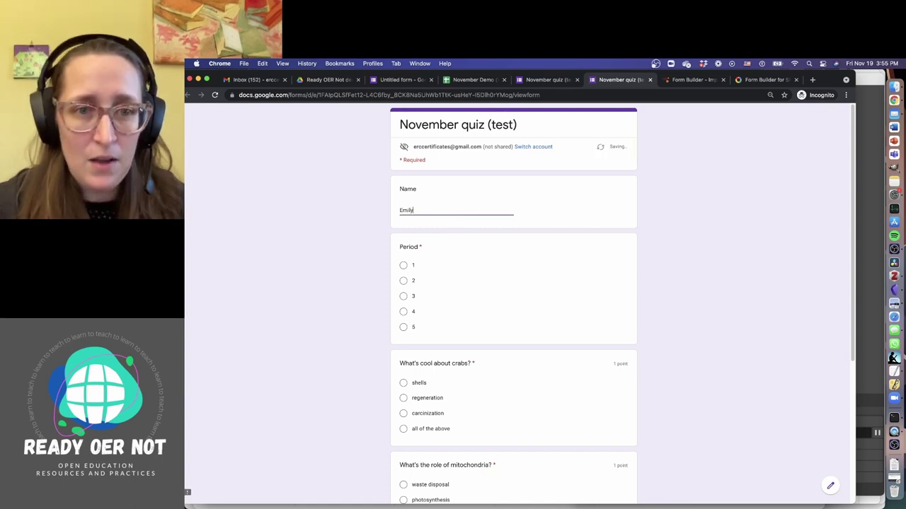
{"action": "left_click", "coordinate": [405, 264]}
{"action": "scroll", "coordinate": [630, 298], "scroll_direction": "down", "scroll_amount": 5}
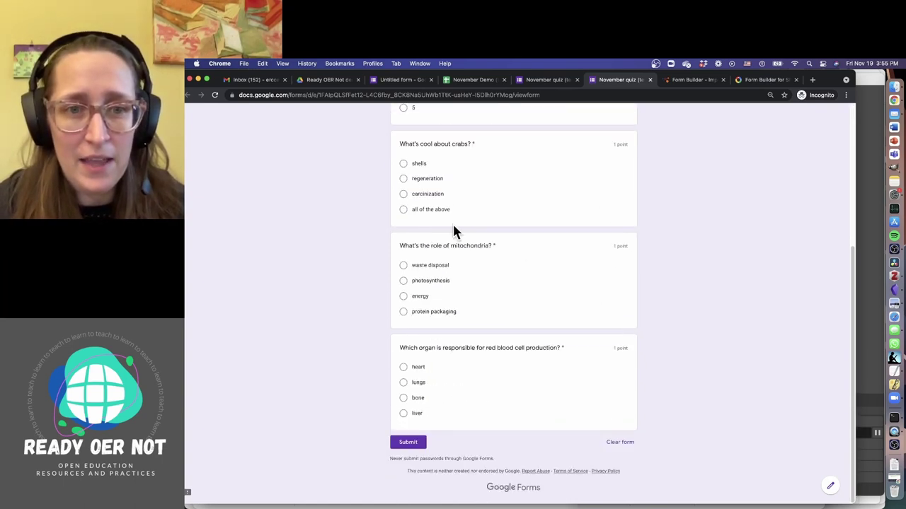
{"action": "left_click", "coordinate": [403, 265]}
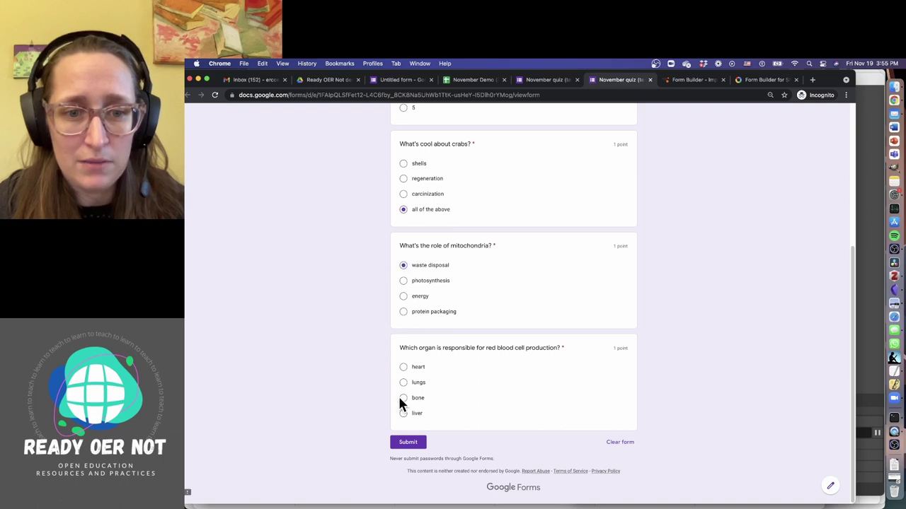
{"action": "left_click", "coordinate": [402, 398]}
{"action": "left_click", "coordinate": [408, 443]}
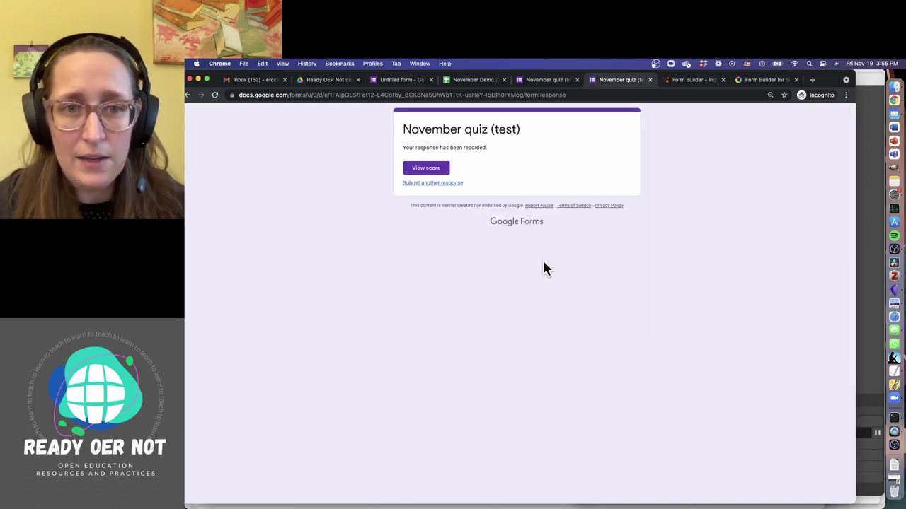
View the submitted response's score and review the marking of each question.
{"action": "left_click", "coordinate": [426, 170]}
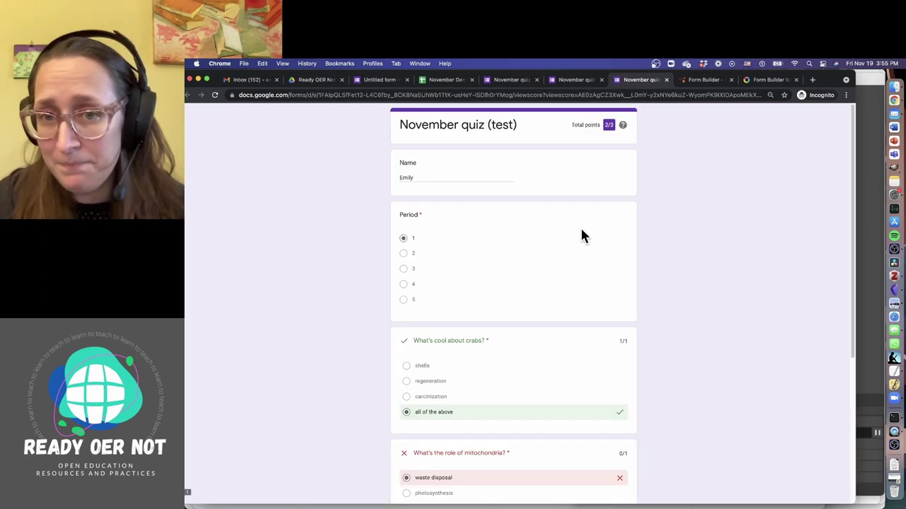
{"action": "scroll", "coordinate": [687, 229], "scroll_direction": "down", "scroll_amount": 2}
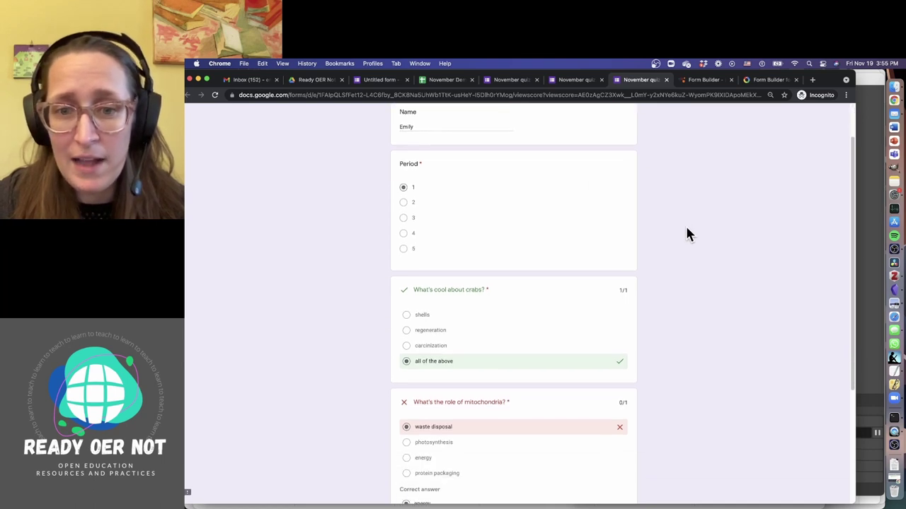
{"action": "scroll", "coordinate": [686, 228], "scroll_direction": "down", "scroll_amount": 5}
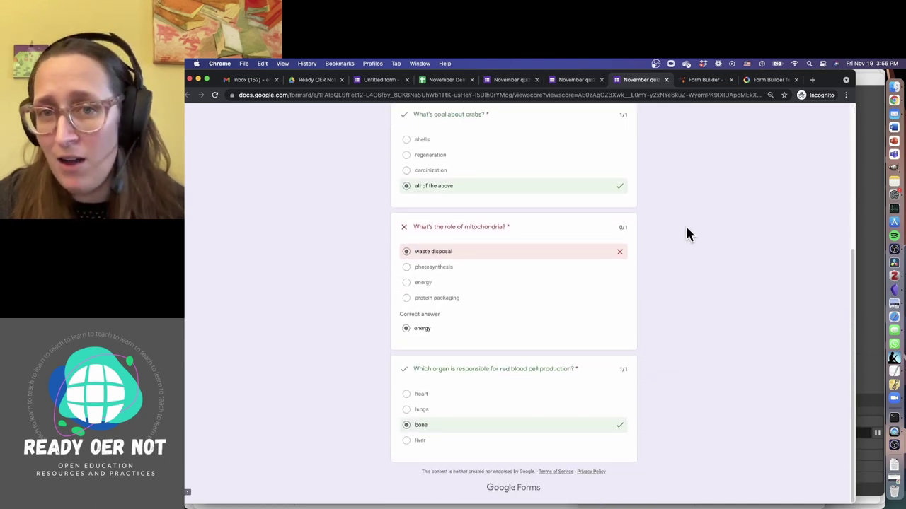
{"action": "scroll", "coordinate": [686, 229], "scroll_direction": "up", "scroll_amount": 8}
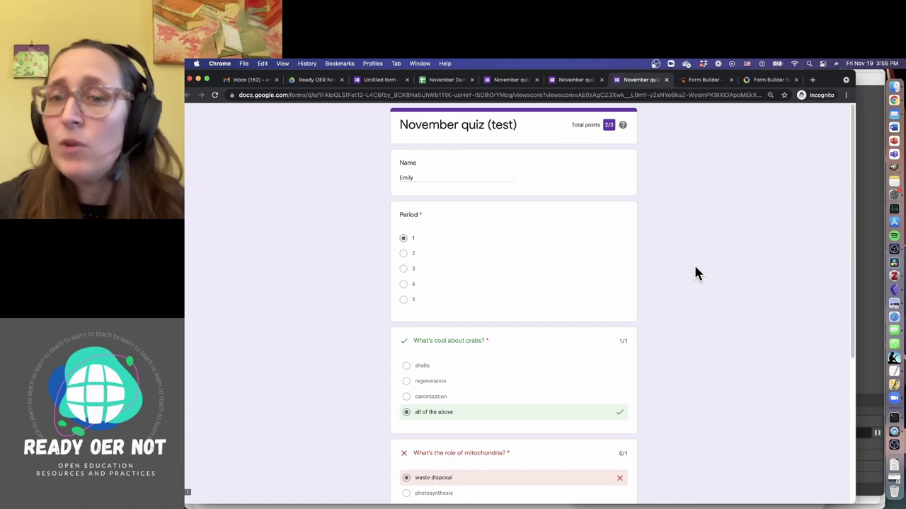
{"action": "scroll", "coordinate": [706, 288], "scroll_direction": "down", "scroll_amount": 8}
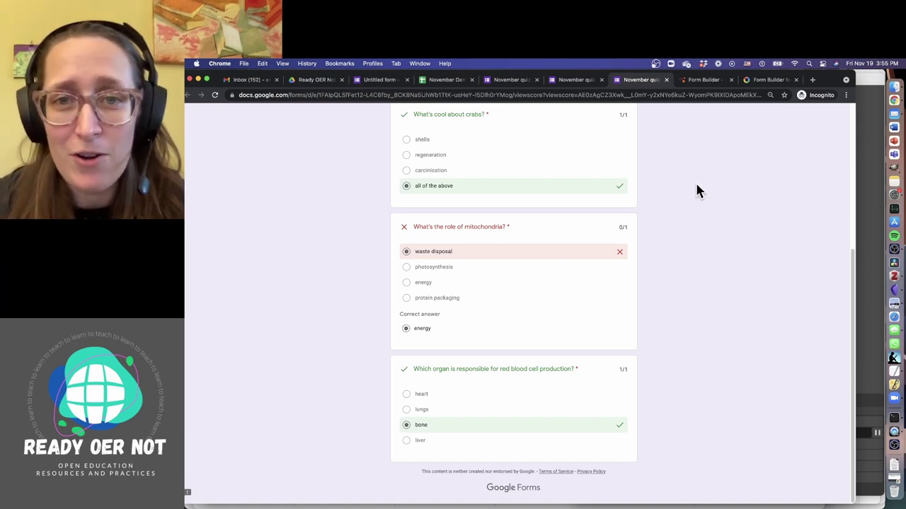
In the quiz editor's settings, turn off Missed questions, Correct answers and Point values for respondents.
{"action": "left_click", "coordinate": [578, 81]}
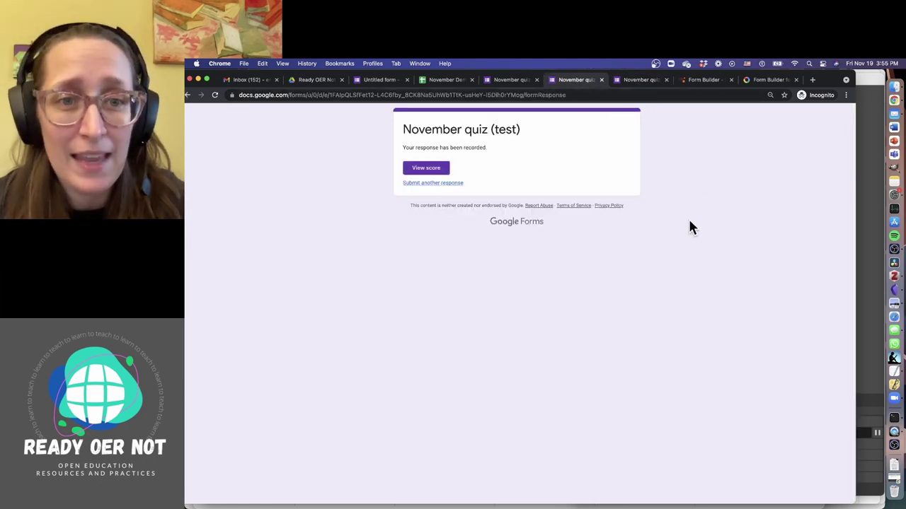
{"action": "left_click", "coordinate": [517, 81]}
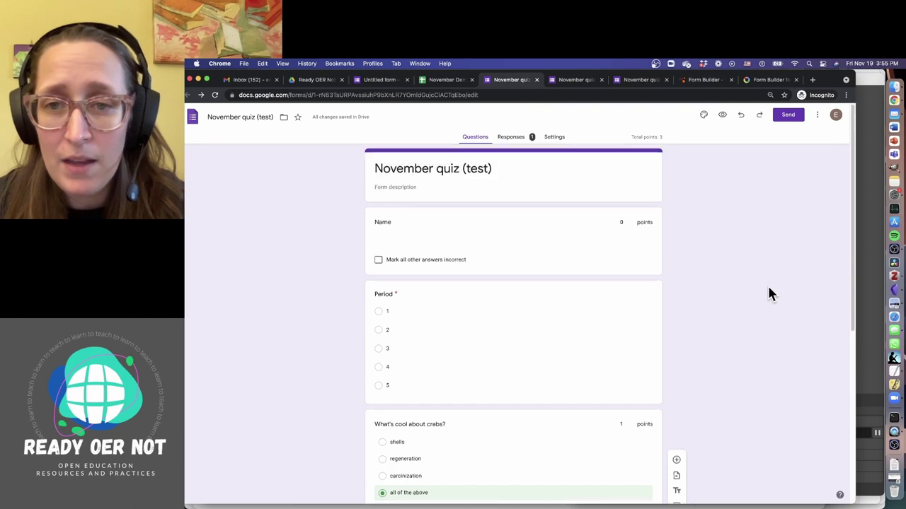
{"action": "left_click", "coordinate": [554, 136]}
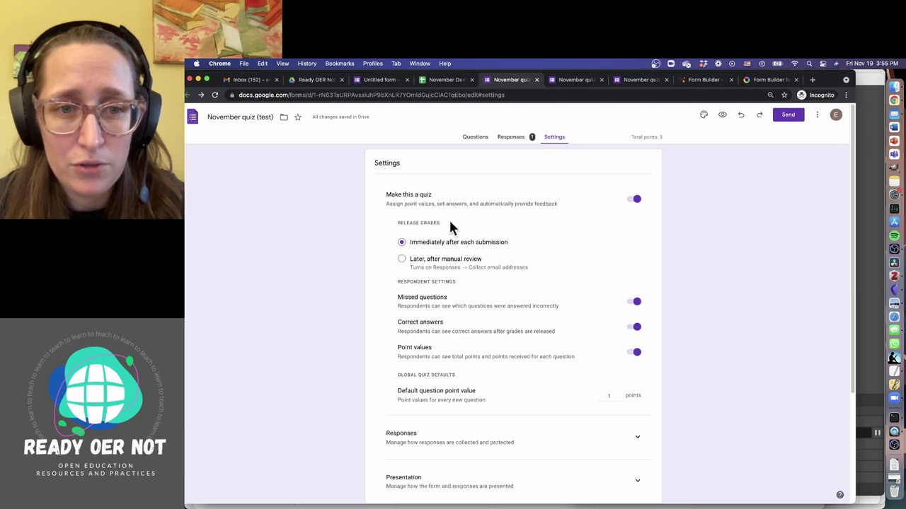
{"action": "left_click", "coordinate": [636, 303]}
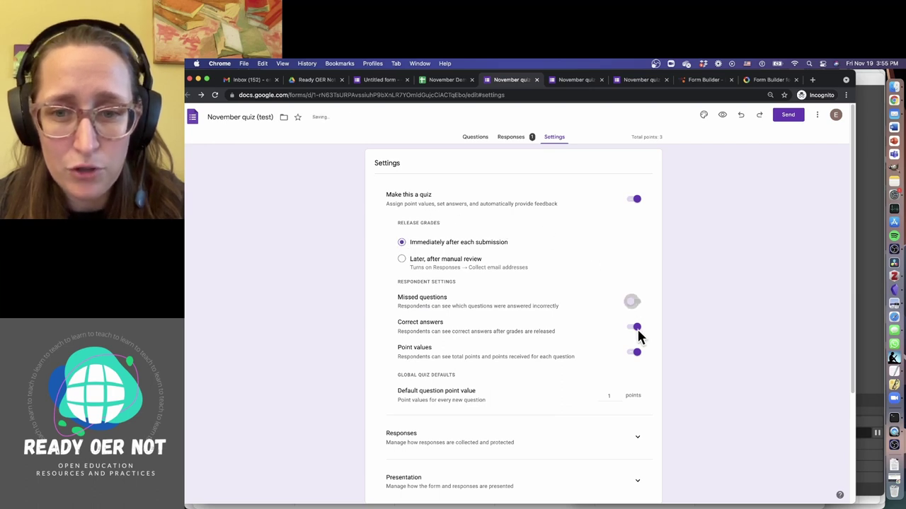
{"action": "left_click", "coordinate": [635, 329]}
{"action": "left_click", "coordinate": [641, 355]}
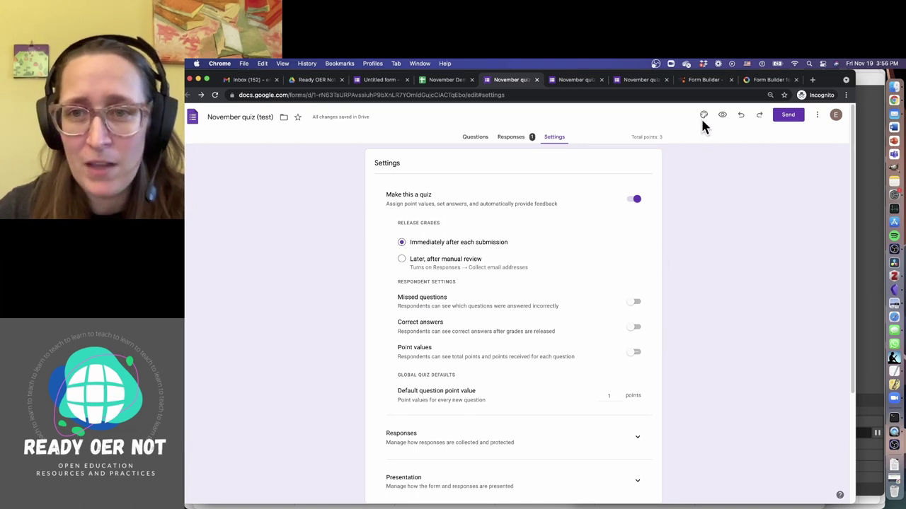
Preview the quiz again and submit a test response with a name initial, period 1, "all of the above", "energy" and "heart".
{"action": "left_click", "coordinate": [722, 116]}
{"action": "left_click", "coordinate": [466, 205]}
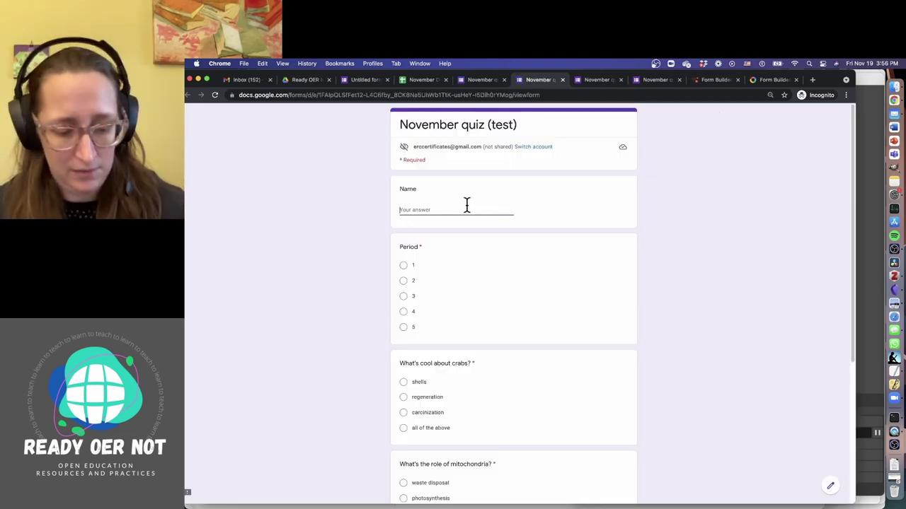
{"action": "type", "text": "E"}
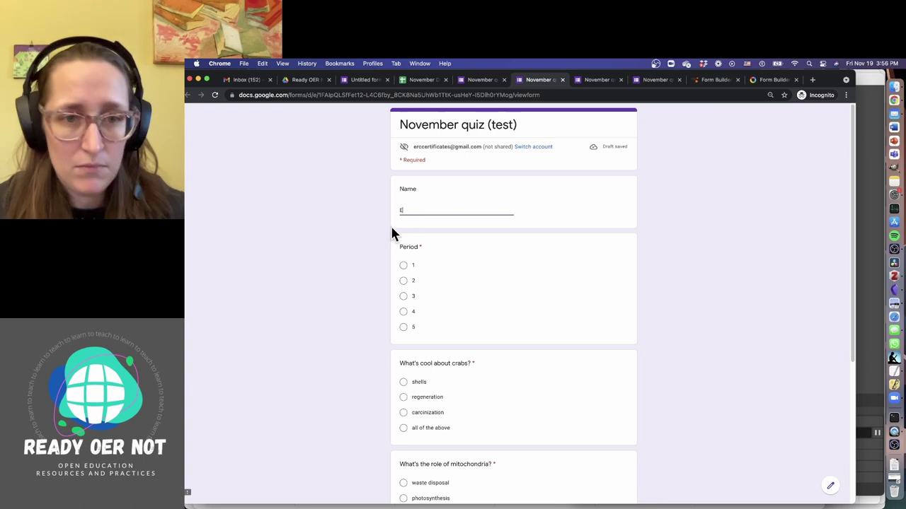
{"action": "left_click", "coordinate": [404, 266]}
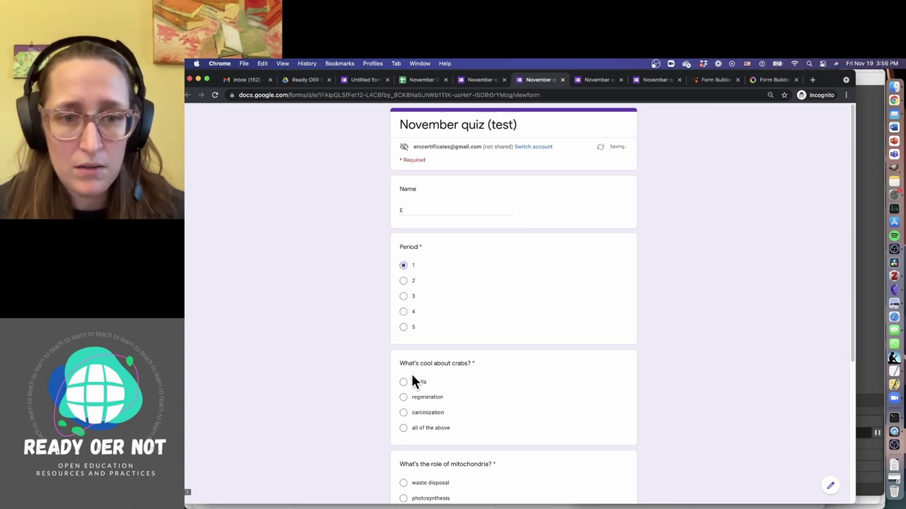
{"action": "left_click", "coordinate": [404, 428]}
{"action": "scroll", "coordinate": [516, 403], "scroll_direction": "down", "scroll_amount": 3}
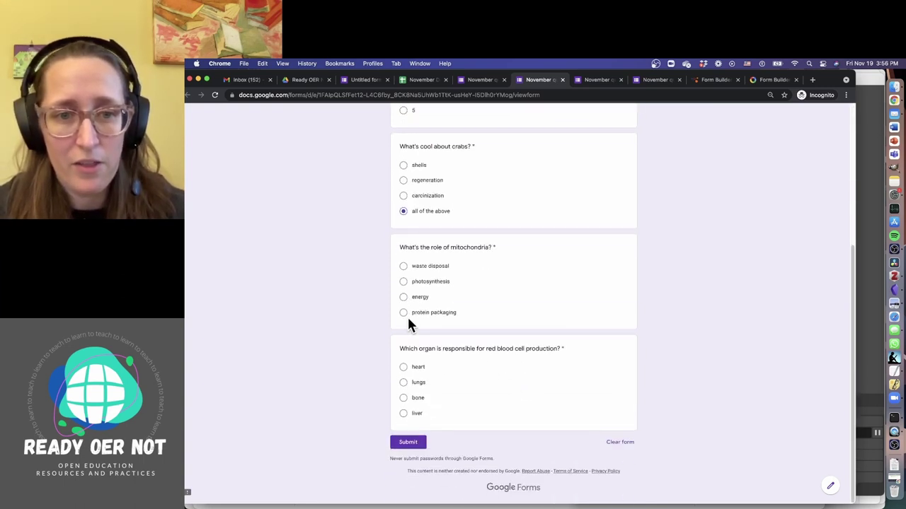
{"action": "left_click", "coordinate": [402, 297]}
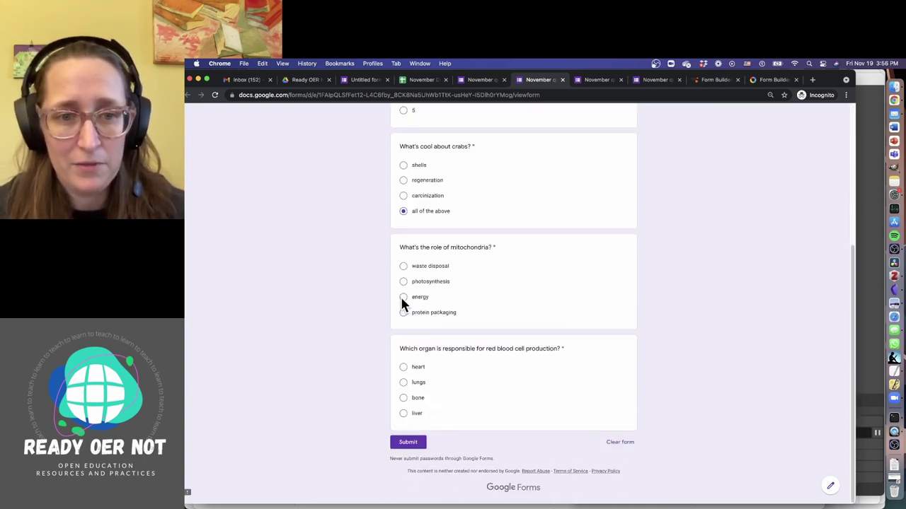
{"action": "left_click", "coordinate": [407, 442]}
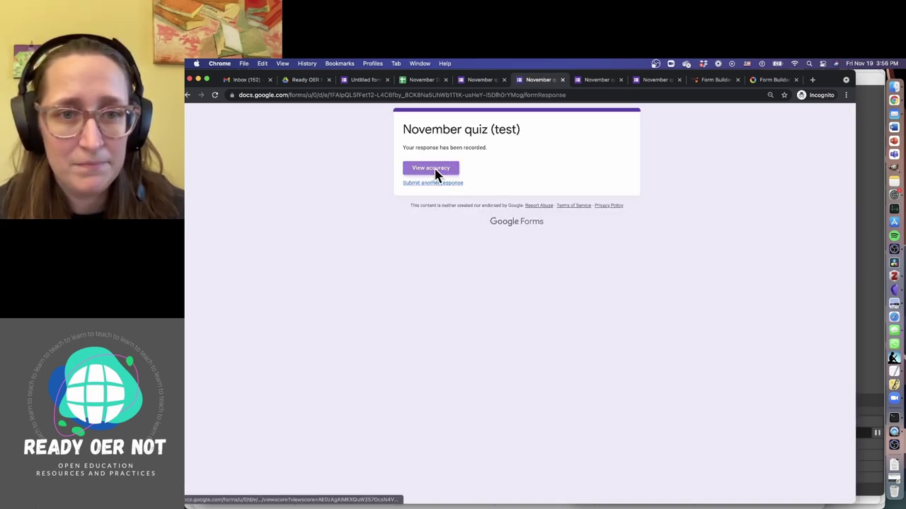
View the accuracy page of the second response and check what feedback respondents can see.
{"action": "left_click", "coordinate": [434, 168]}
{"action": "scroll", "coordinate": [736, 244], "scroll_direction": "down", "scroll_amount": 3}
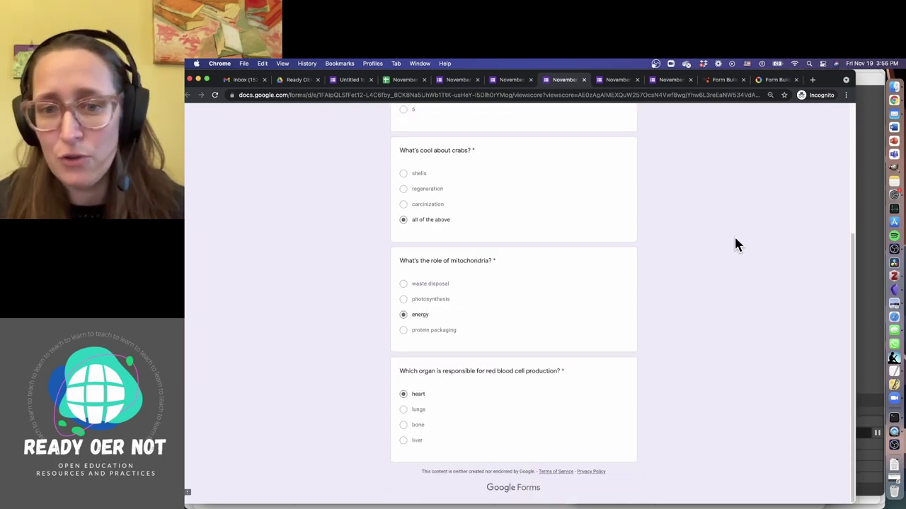
{"action": "scroll", "coordinate": [736, 236], "scroll_direction": "up", "scroll_amount": 3}
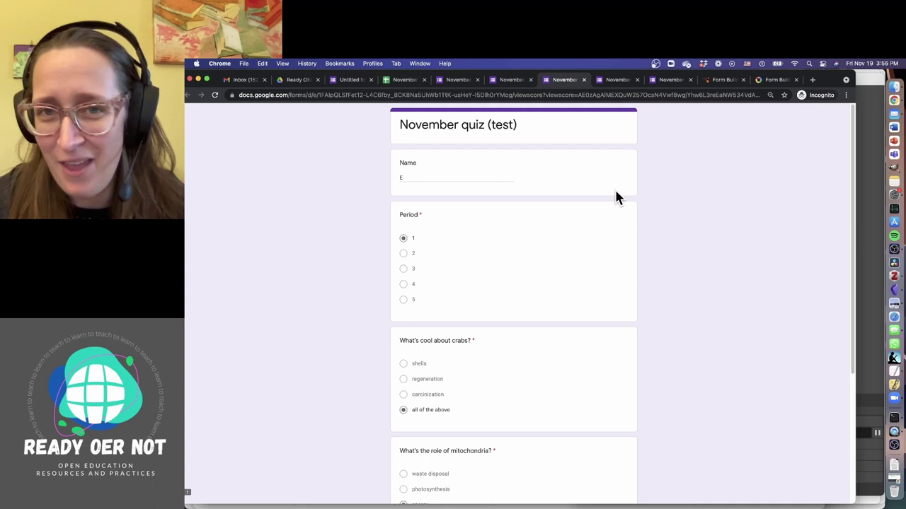
{"action": "scroll", "coordinate": [627, 190], "scroll_direction": "down", "scroll_amount": 2}
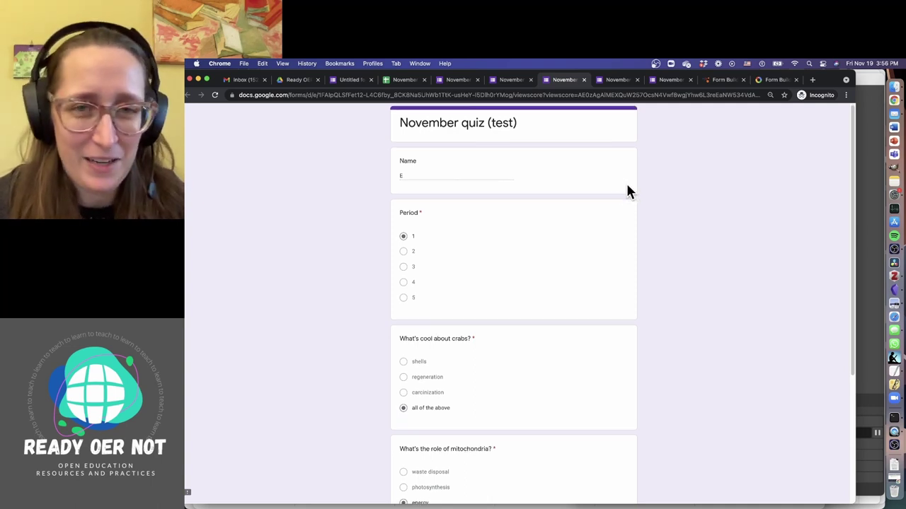
Return to the quiz editor, copy the form's shortened sharing link and check its embed HTML code.
{"action": "left_click", "coordinate": [503, 82]}
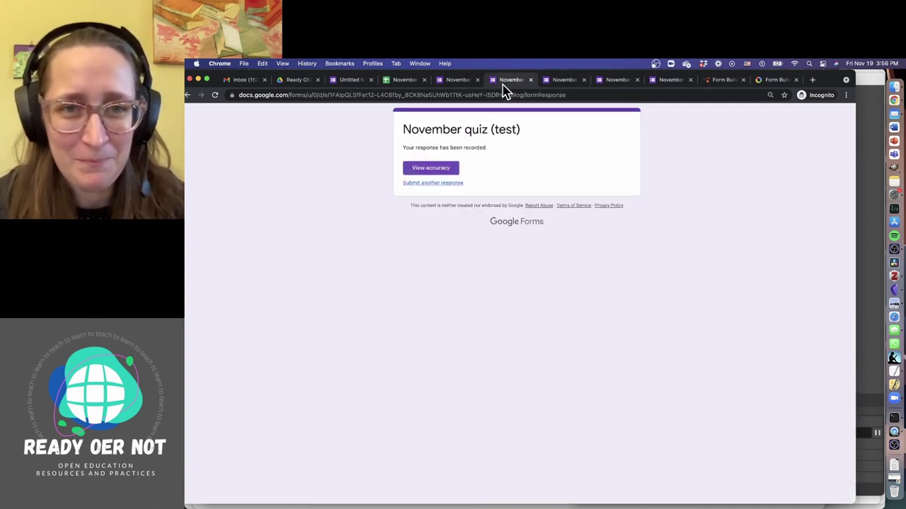
{"action": "left_click", "coordinate": [450, 82]}
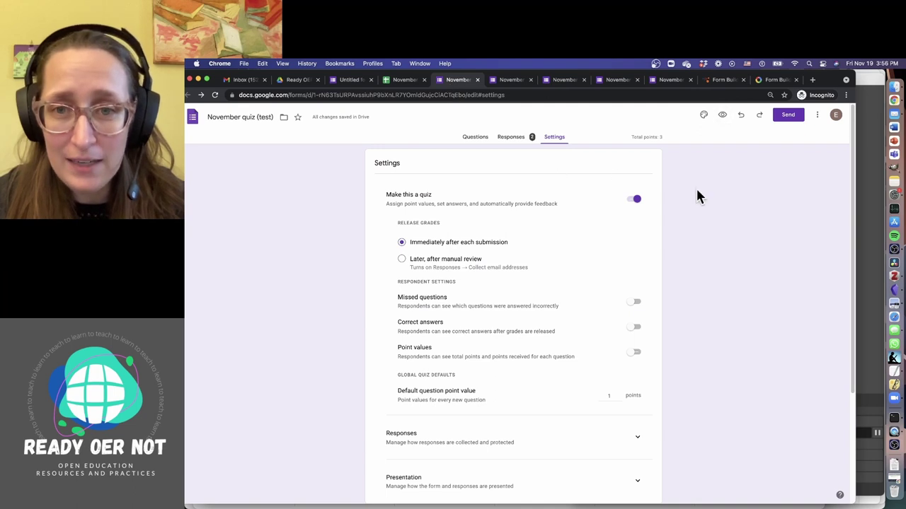
{"action": "left_click", "coordinate": [473, 138]}
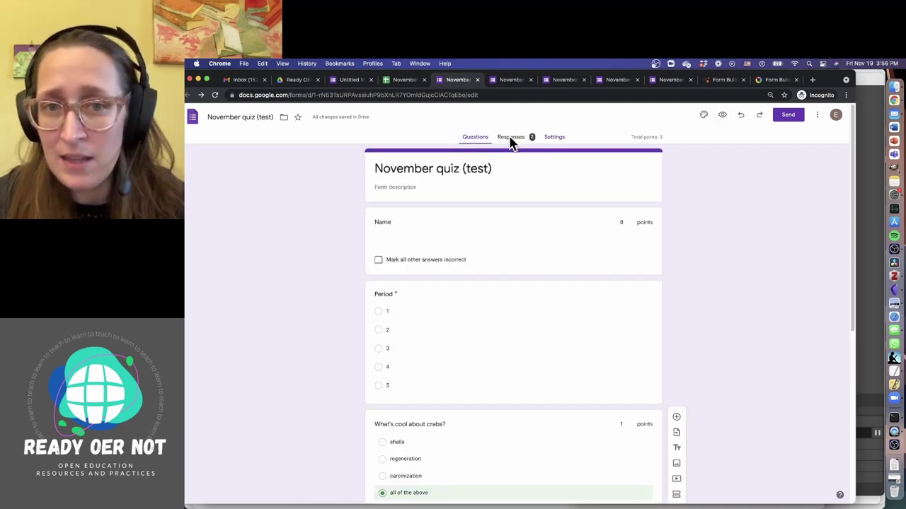
{"action": "left_click", "coordinate": [788, 114]}
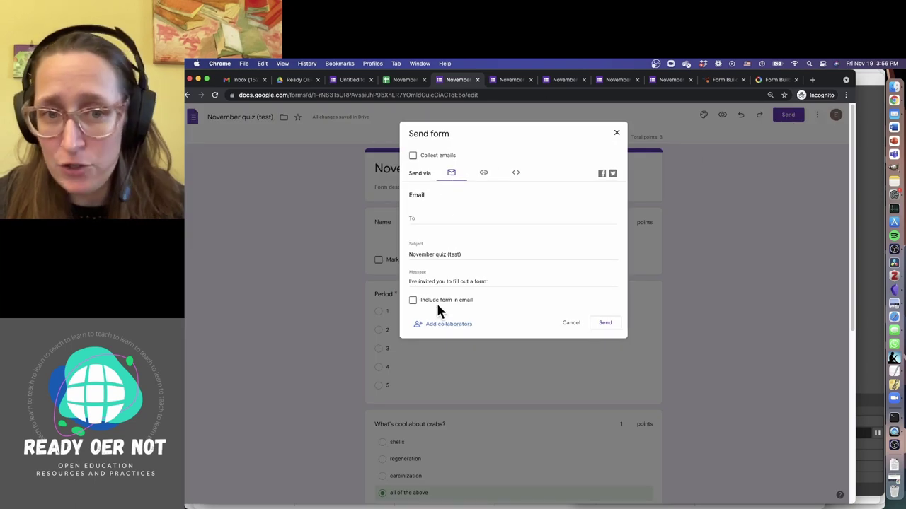
{"action": "left_click", "coordinate": [482, 173]}
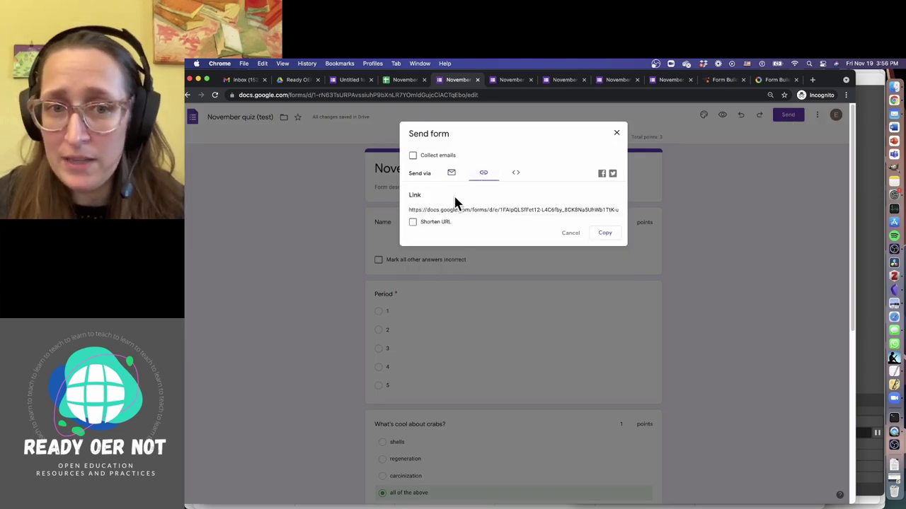
{"action": "left_click", "coordinate": [427, 221]}
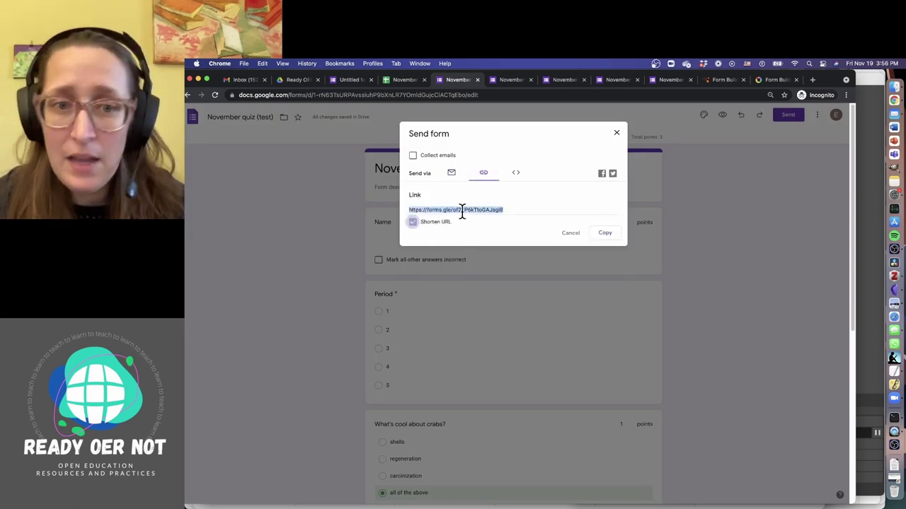
{"action": "left_click", "coordinate": [613, 231]}
{"action": "left_click", "coordinate": [516, 172]}
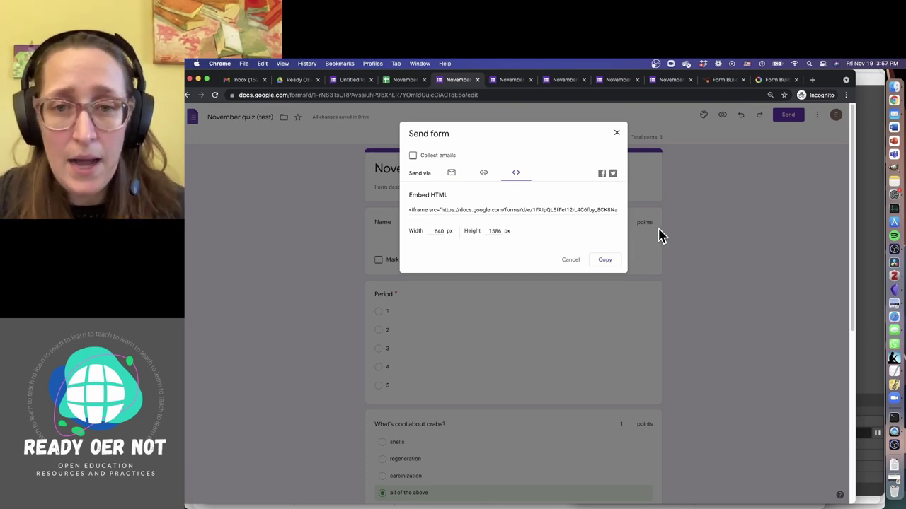
{"action": "left_click", "coordinate": [616, 133]}
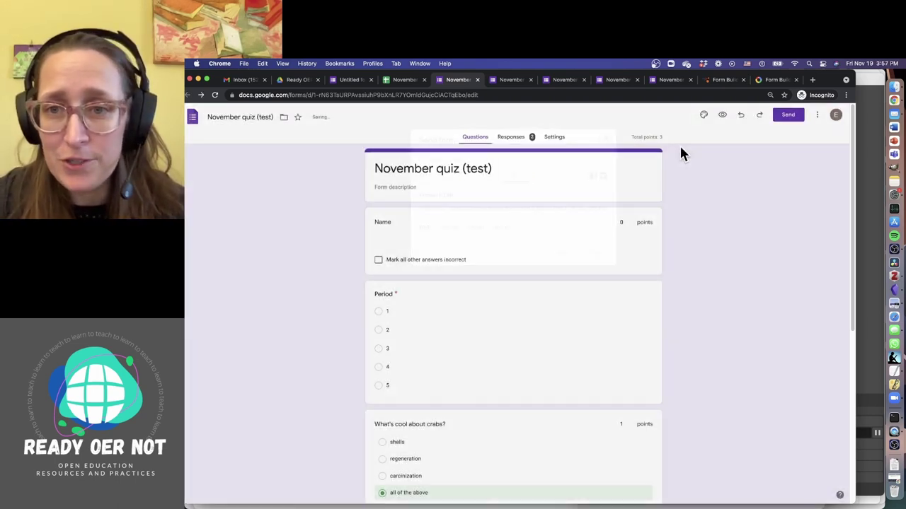